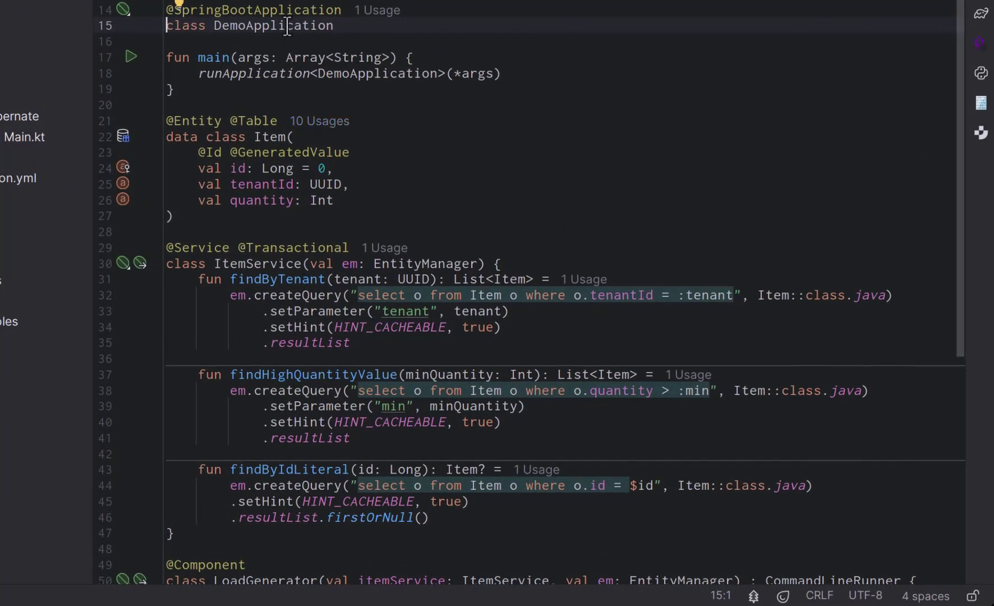
# - Review the Item entity, the cacheable ItemService queries, and the LoadGenerator run method with its repeat calls and heap dump trigger in Main.kt
pyautogui.click(270, 138)
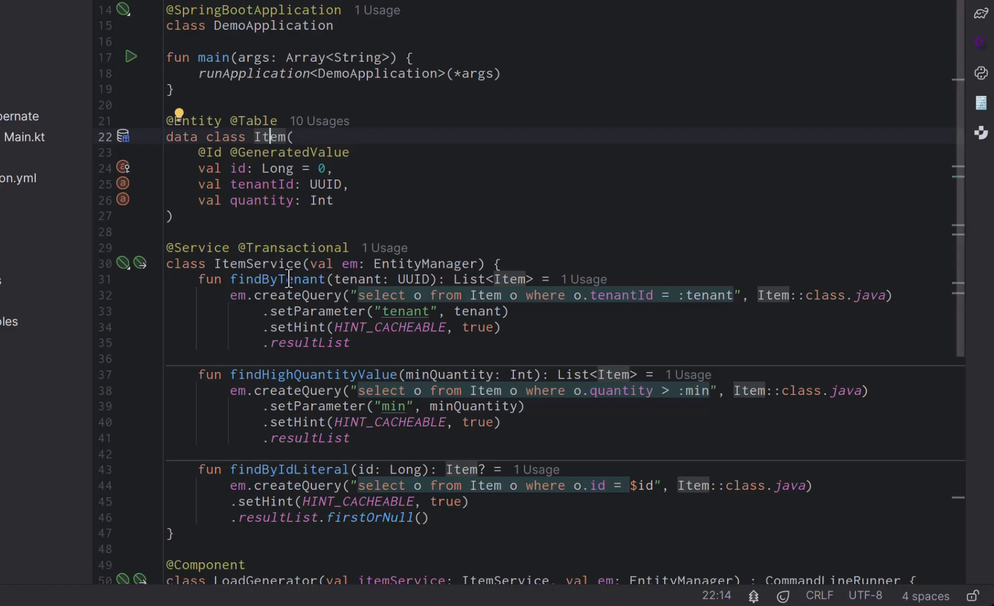
pyautogui.click(230, 264)
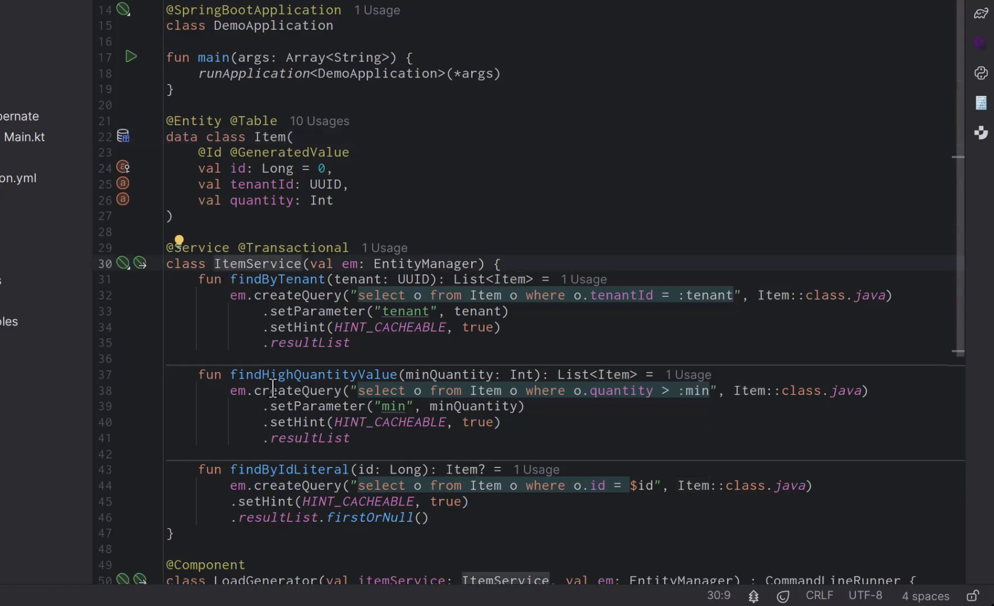
pyautogui.click(382, 328)
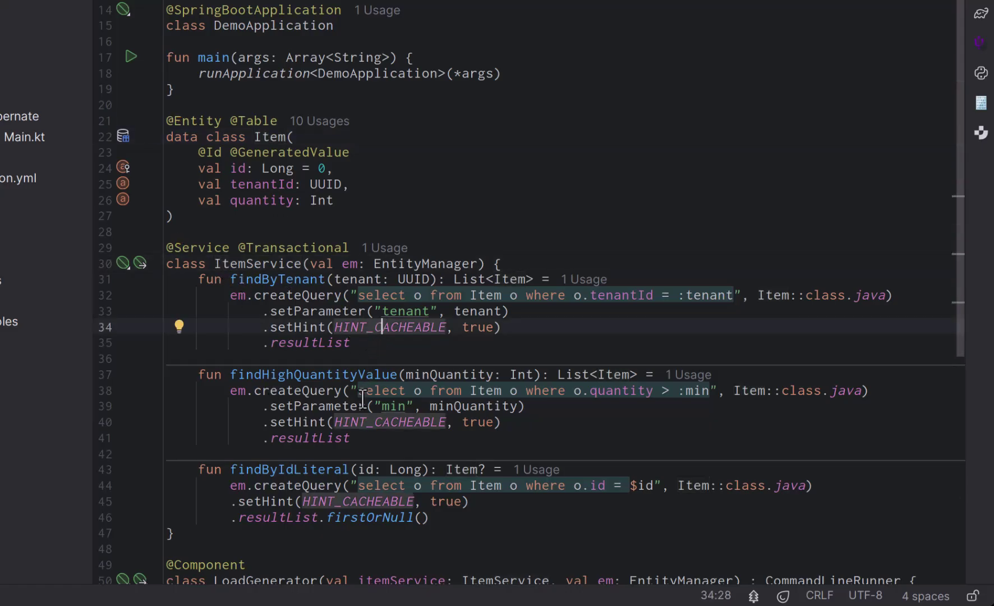
pyautogui.click(274, 470)
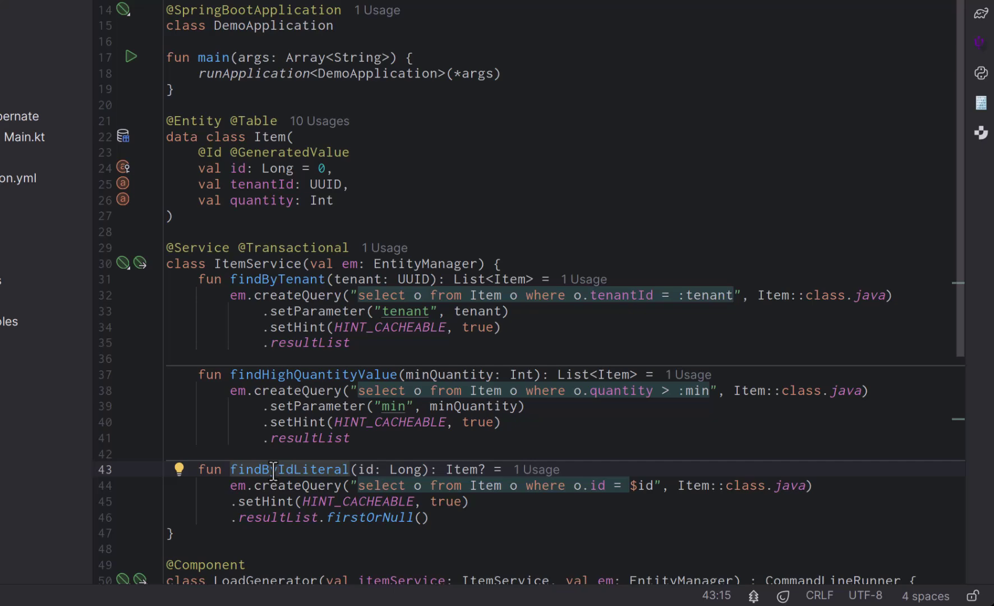
pyautogui.scroll(-4, 275, 470)
pyautogui.scroll(-4, 275, 470)
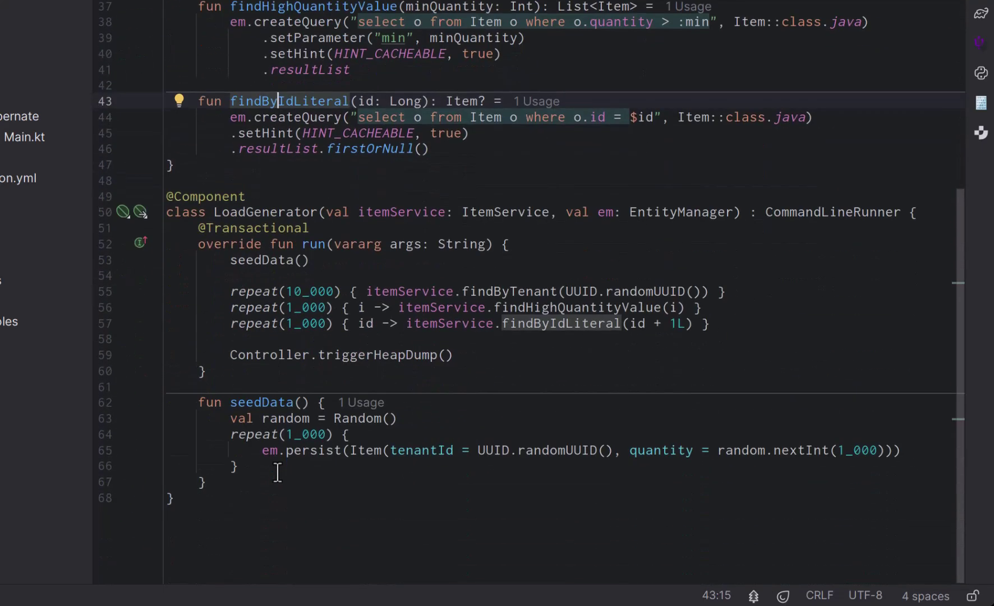
pyautogui.click(252, 211)
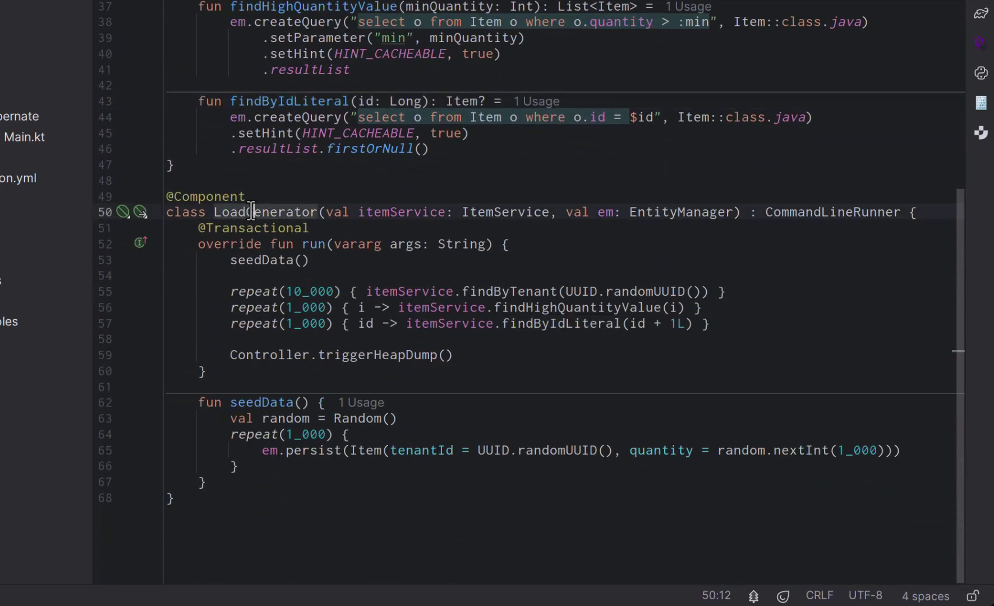
pyautogui.click(259, 264)
pyautogui.click(258, 292)
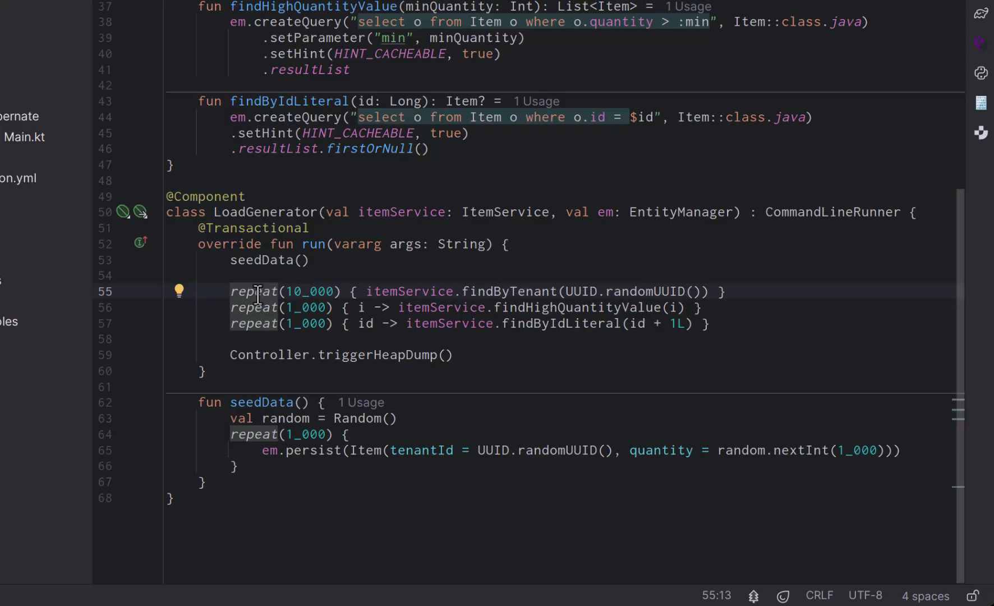
pyautogui.click(350, 354)
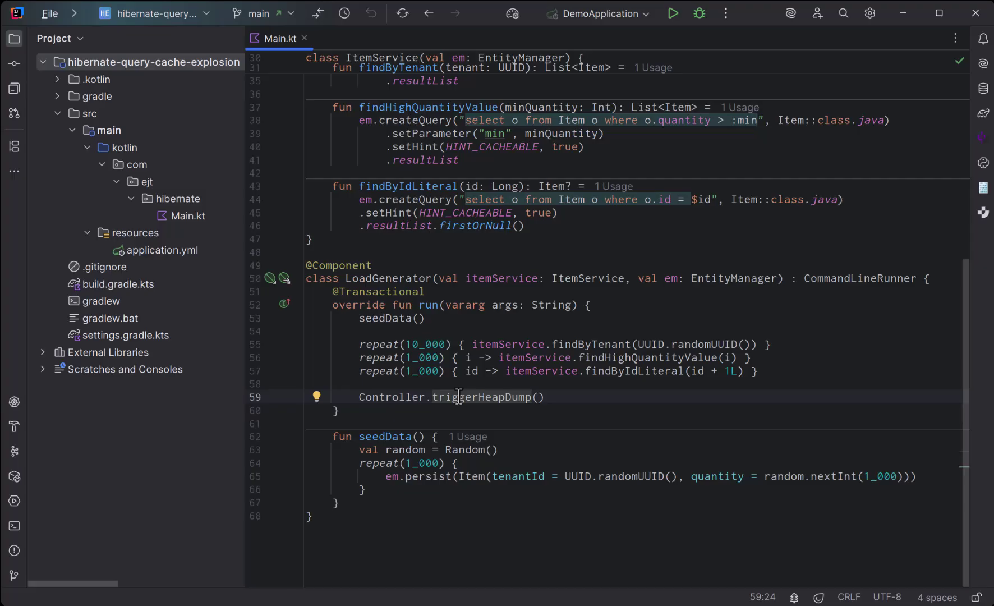
# - Profile DemoApplication with JProfiler, using "Save and immediately open a snapshot" as the JVM exit action
pyautogui.click(726, 13)
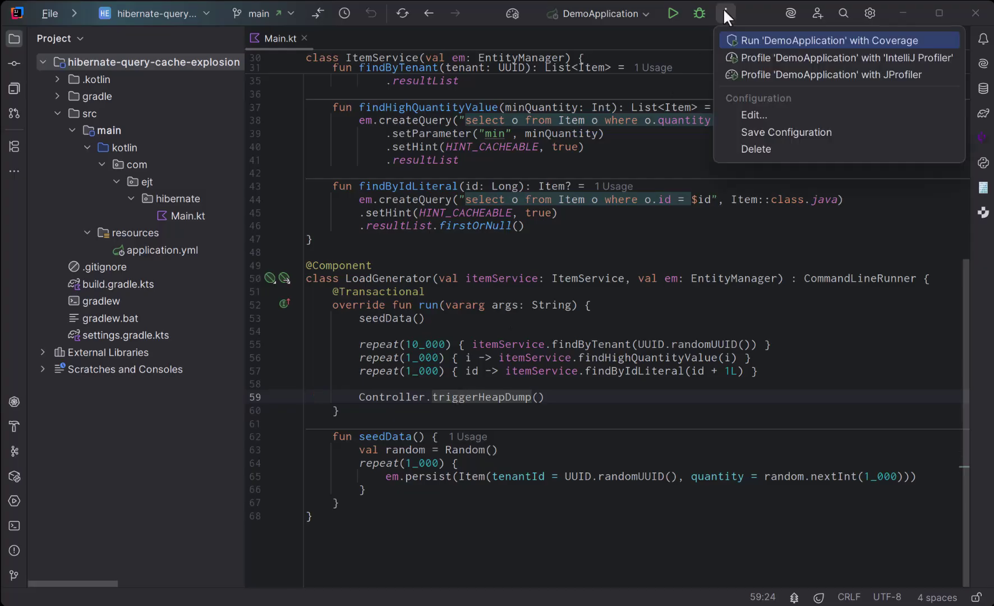
pyautogui.click(744, 75)
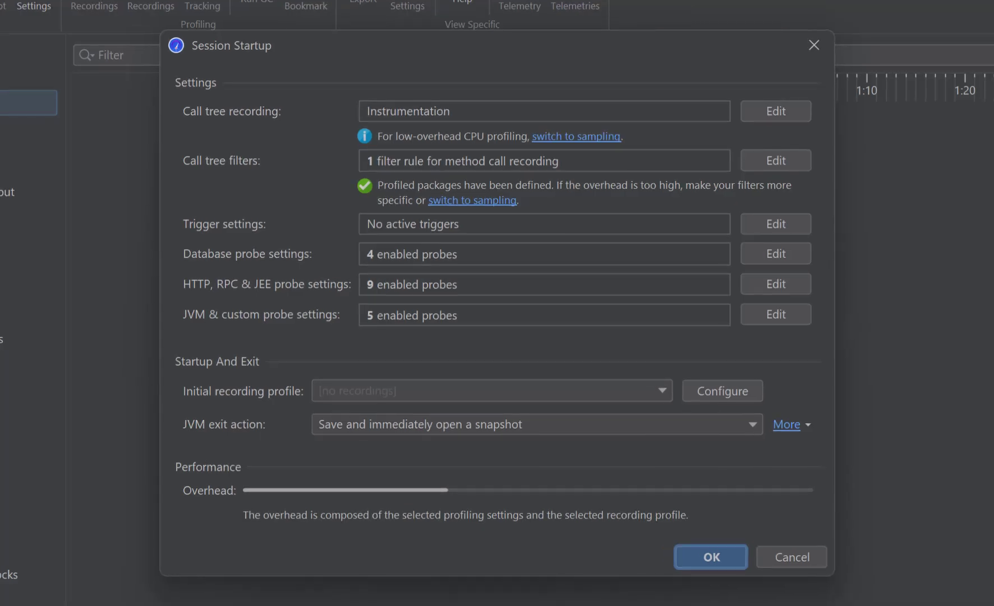
pyautogui.click(478, 425)
pyautogui.click(478, 424)
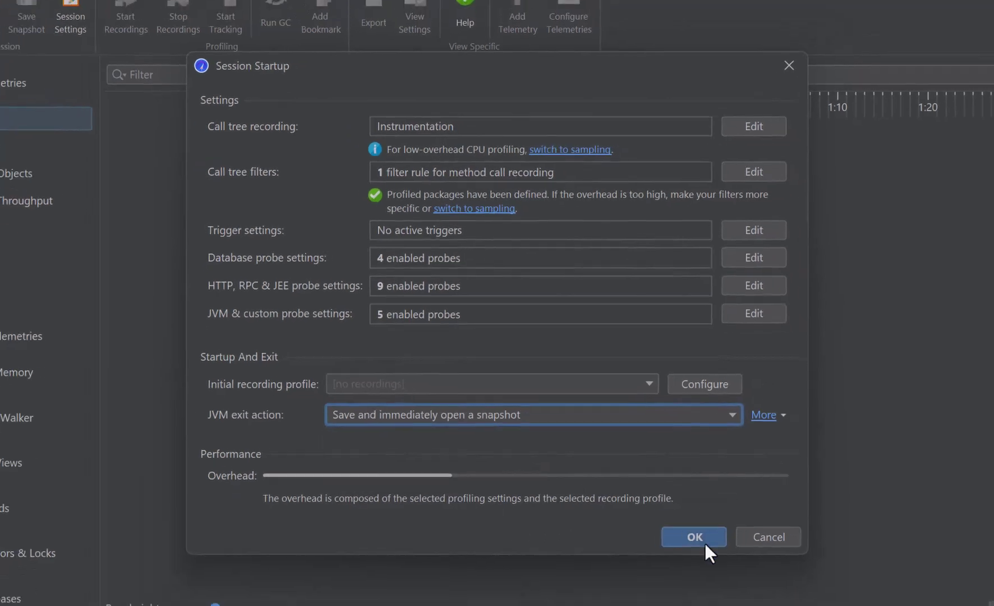
pyautogui.click(712, 557)
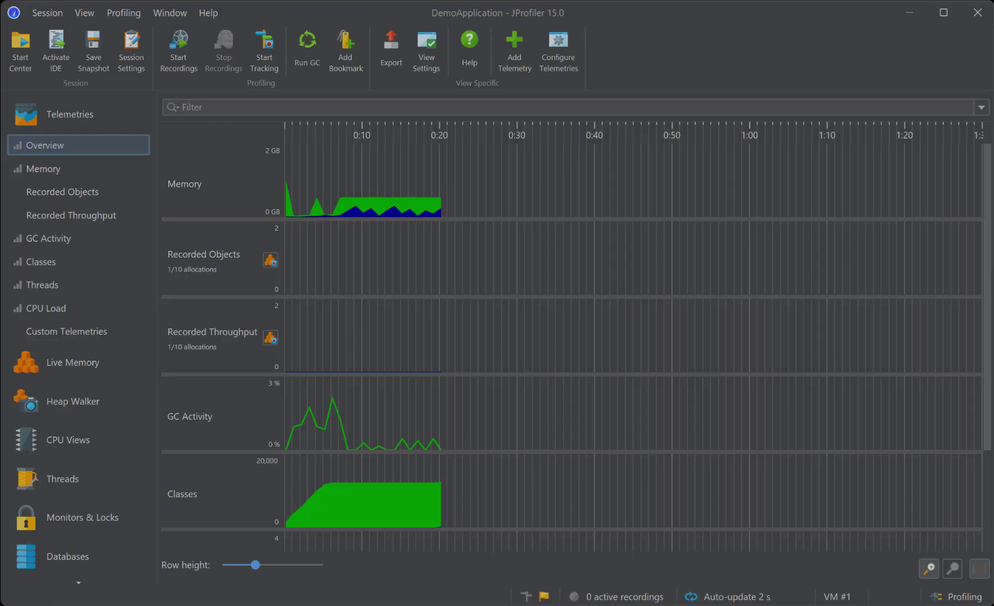
pyautogui.hotkey('ctrl', 's')
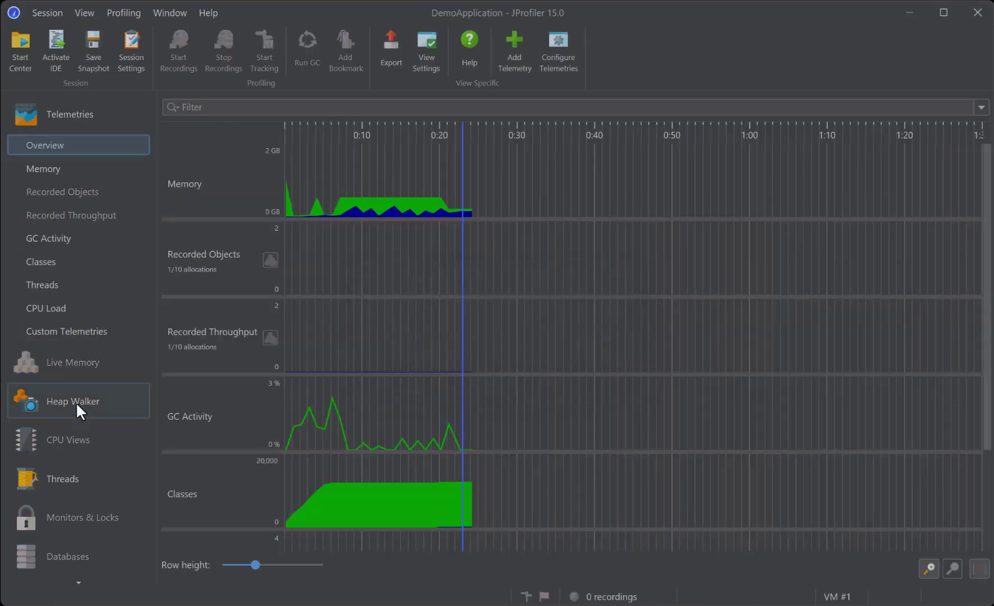
# - Examine the biggest objects in the snapshot's heap walker and expand org.ehcache.impl.internal.store.heap.OnHeapStore
pyautogui.click(76, 401)
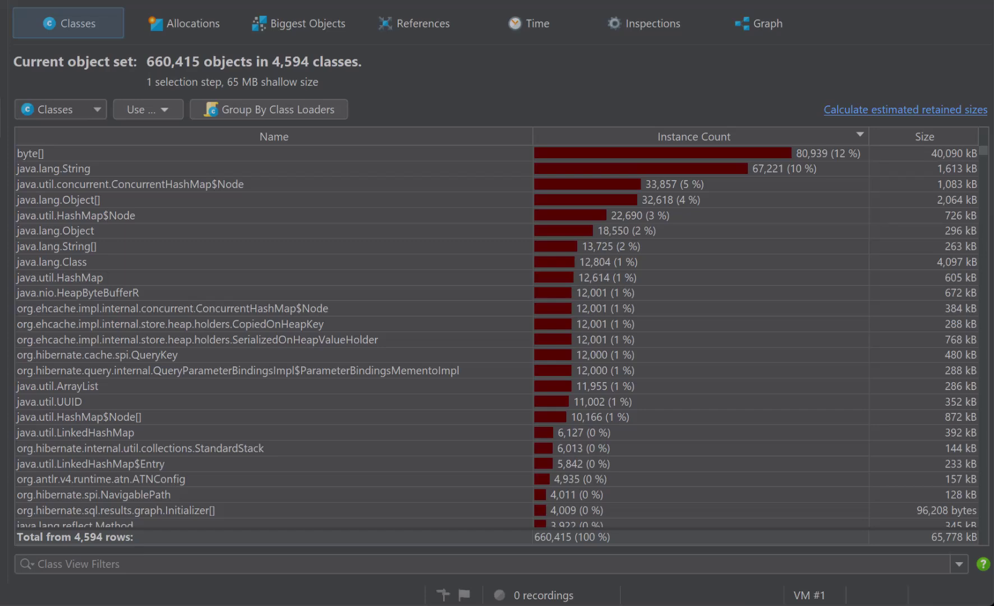
pyautogui.click(299, 23)
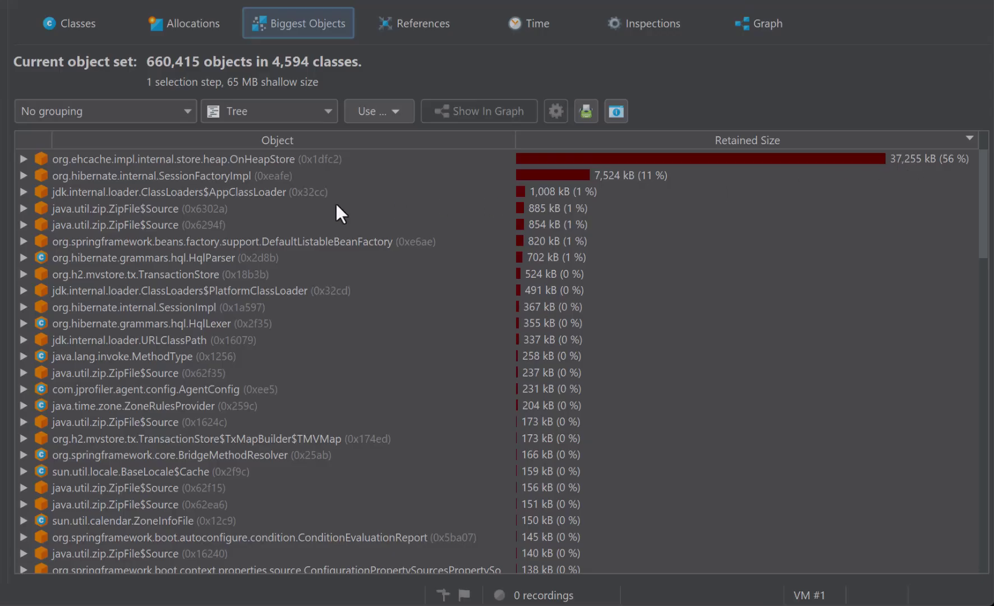
pyautogui.click(23, 159)
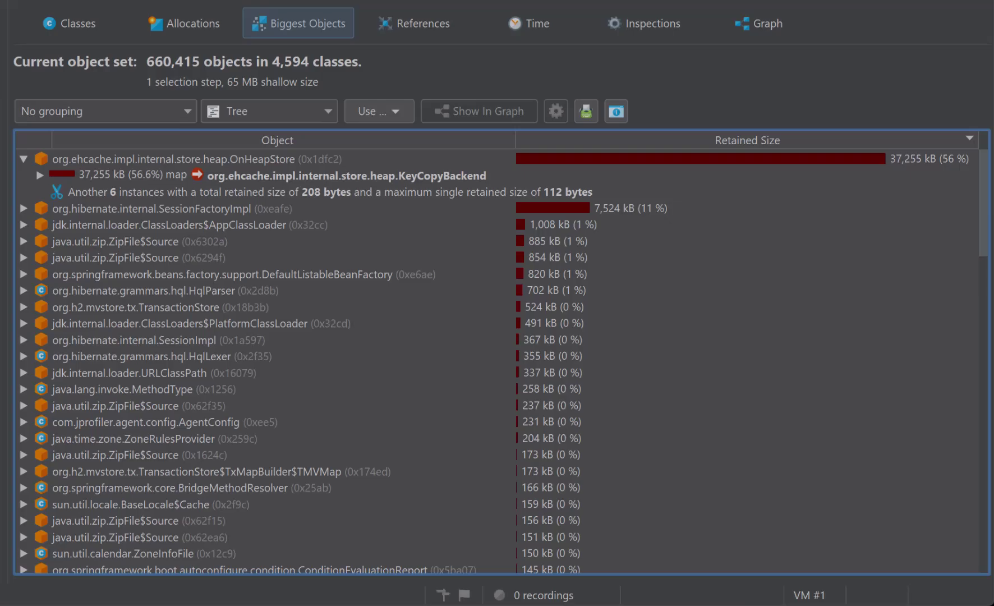
# - Create an object set of the org.hibernate.cache.spi.QueryKey instances with outgoing references and inspect the first instance's sqlQueryString
pyautogui.click(67, 28)
pyautogui.click(167, 360)
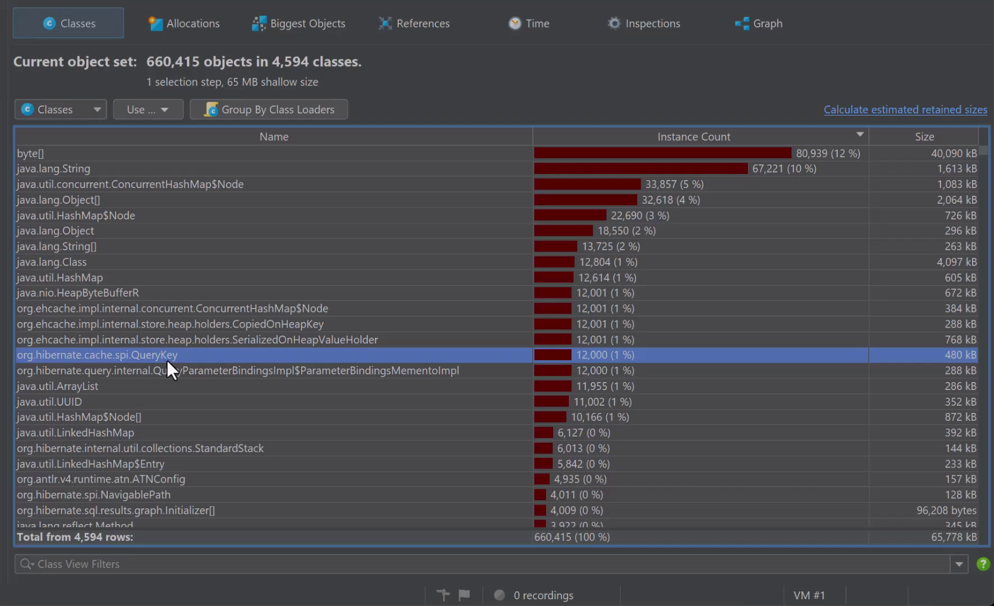
pyautogui.click(158, 108)
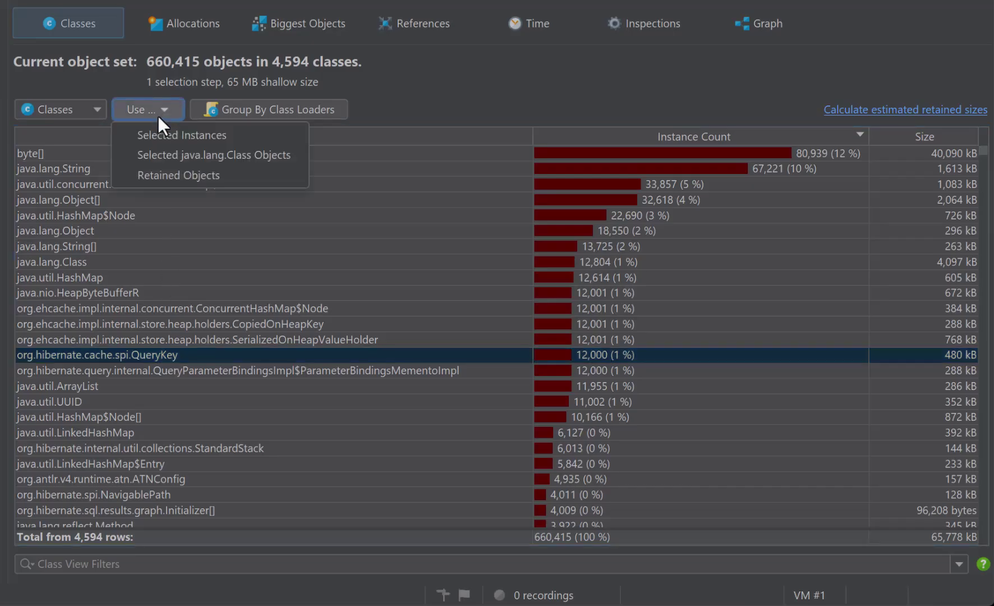
pyautogui.click(161, 134)
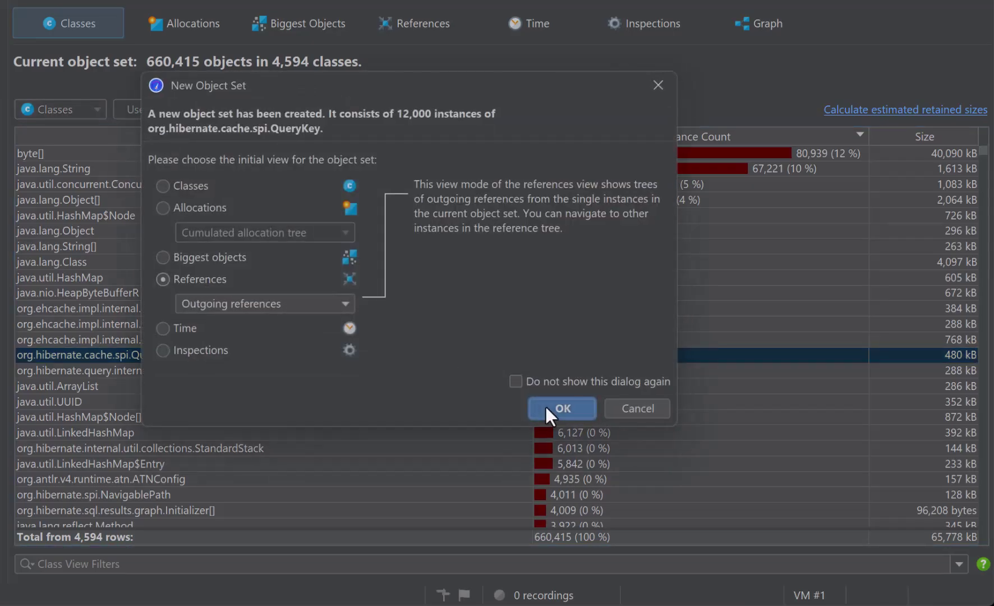
pyautogui.click(493, 409)
pyautogui.click(21, 159)
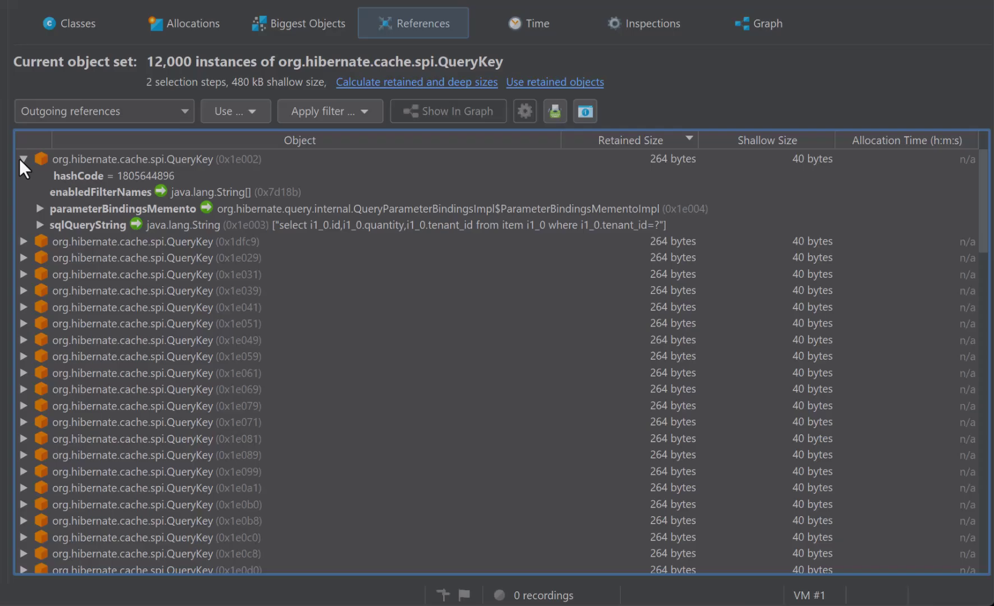
pyautogui.click(89, 224)
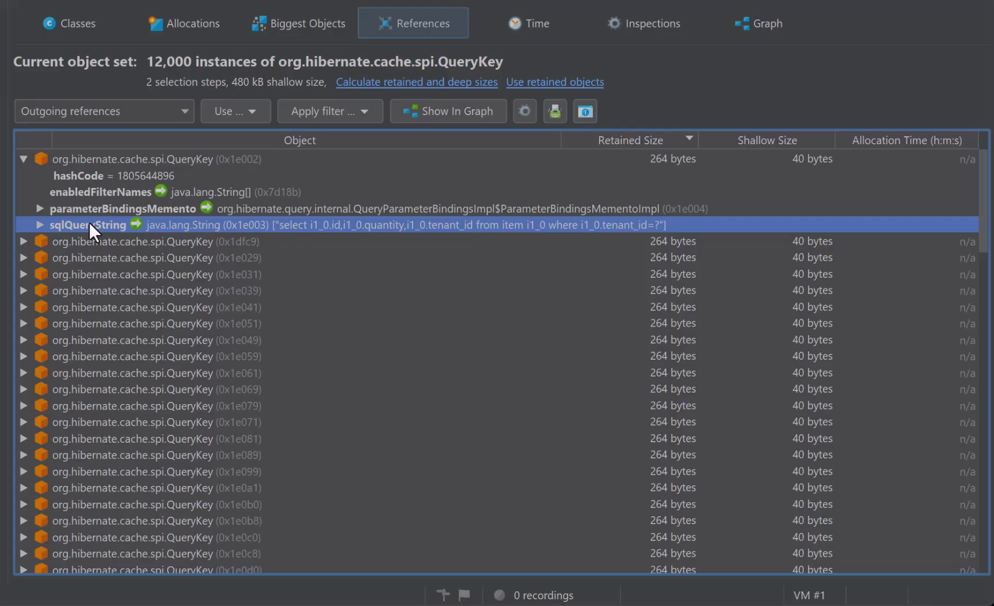
# - Choose the custom grouping inspection on dumped data for the QueryKey instances and open its grouping script for editing
pyautogui.click(631, 22)
pyautogui.click(158, 364)
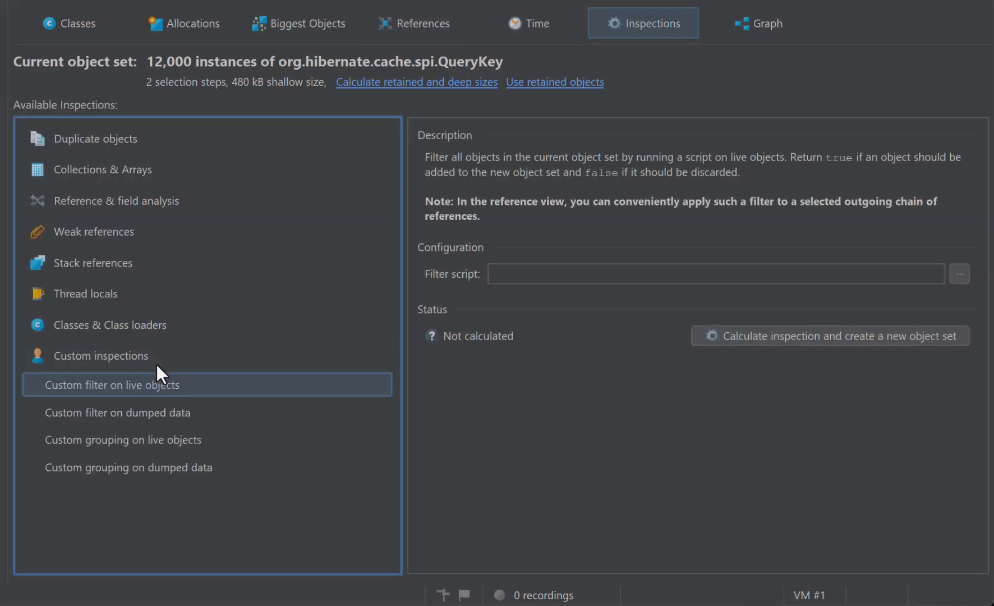
pyautogui.click(187, 467)
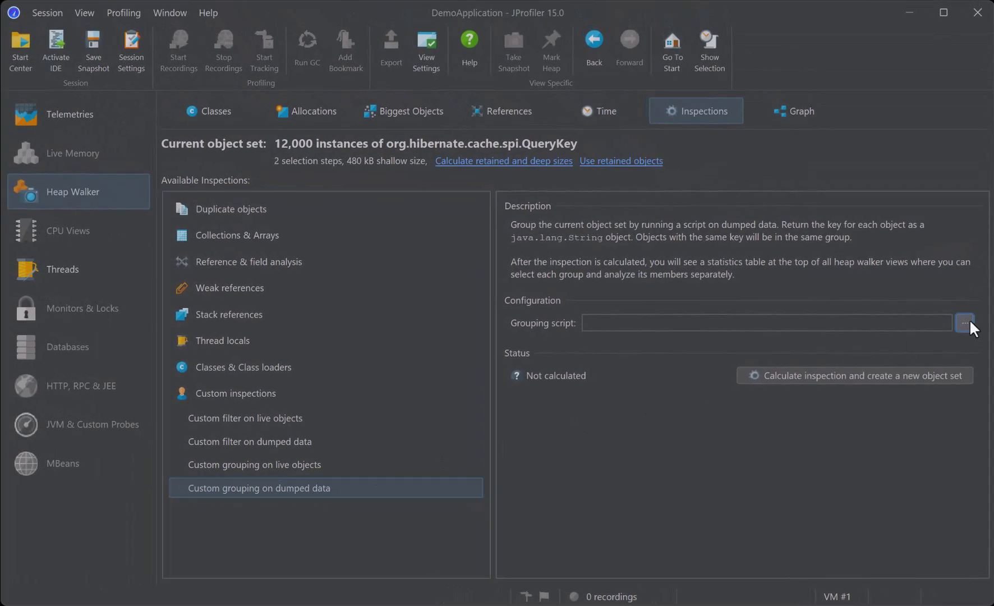
pyautogui.click(965, 324)
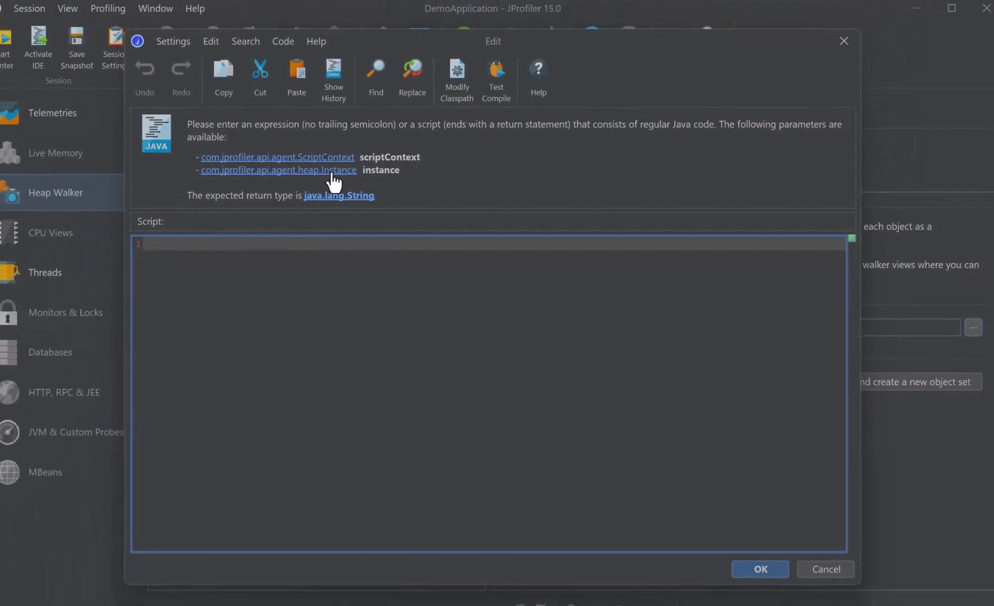
# - Consult the JProfiler API documentation in the browser for the Instance, HeapObject and StringInstance interfaces and return to the script editor
pyautogui.click(341, 172)
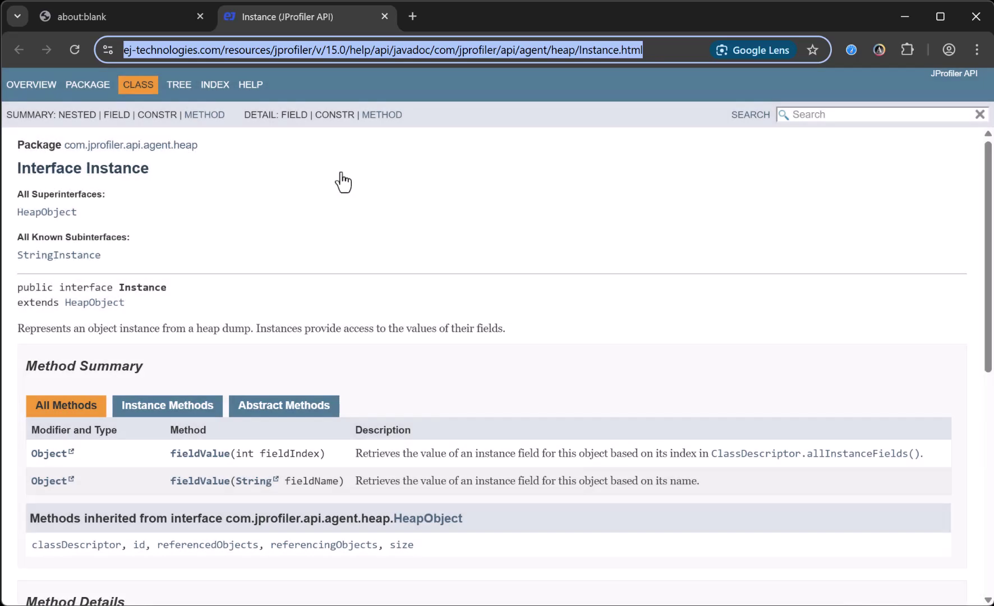
pyautogui.click(91, 303)
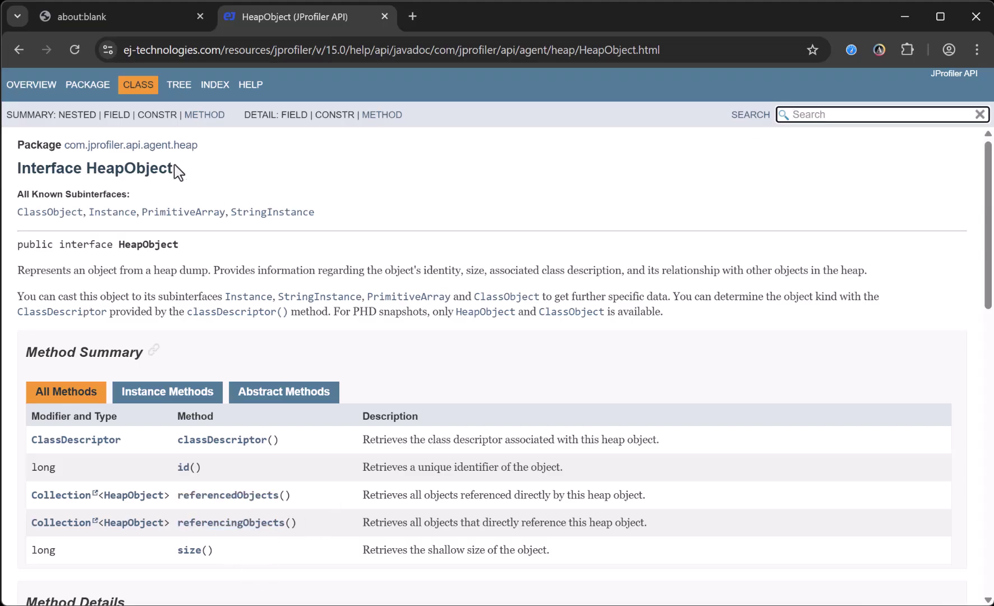
pyautogui.click(19, 49)
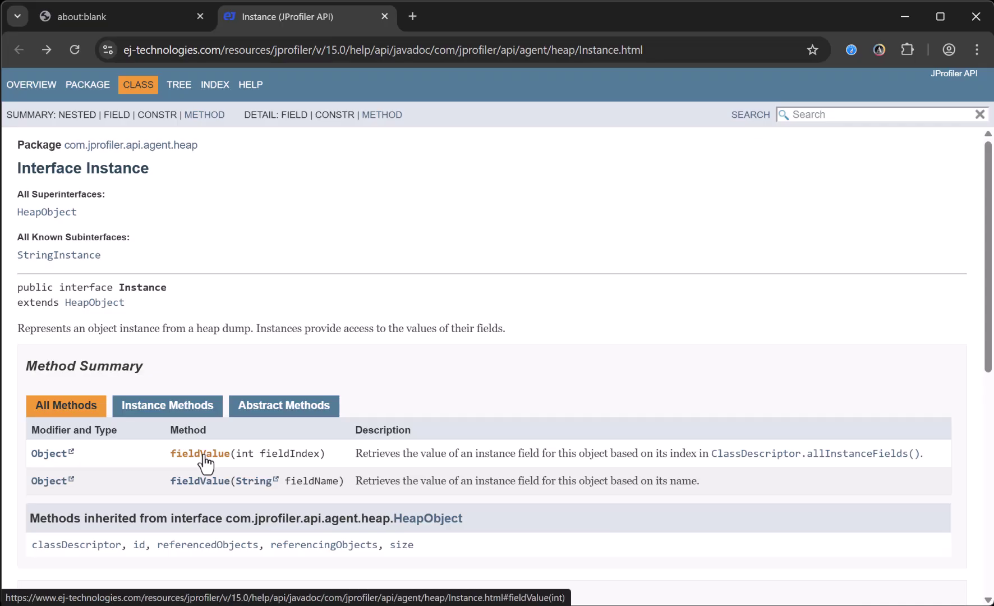
pyautogui.click(64, 255)
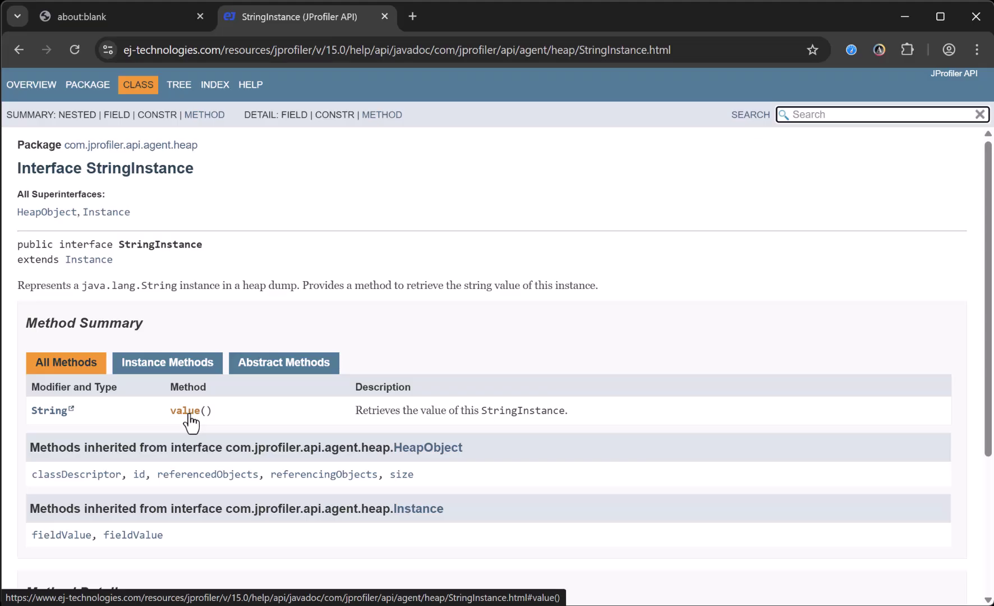
pyautogui.click(899, 15)
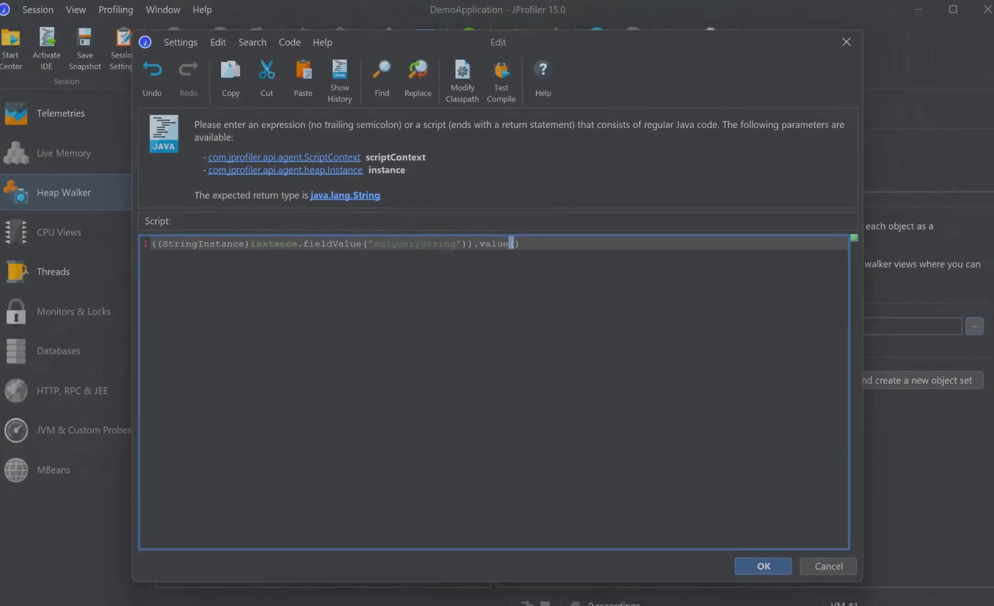
# - Group the QueryKey objects with the script ((StringInstance)instance.fieldValue("sqlQueryString")).value() and show the calculated object set's outgoing references
pyautogui.click(750, 558)
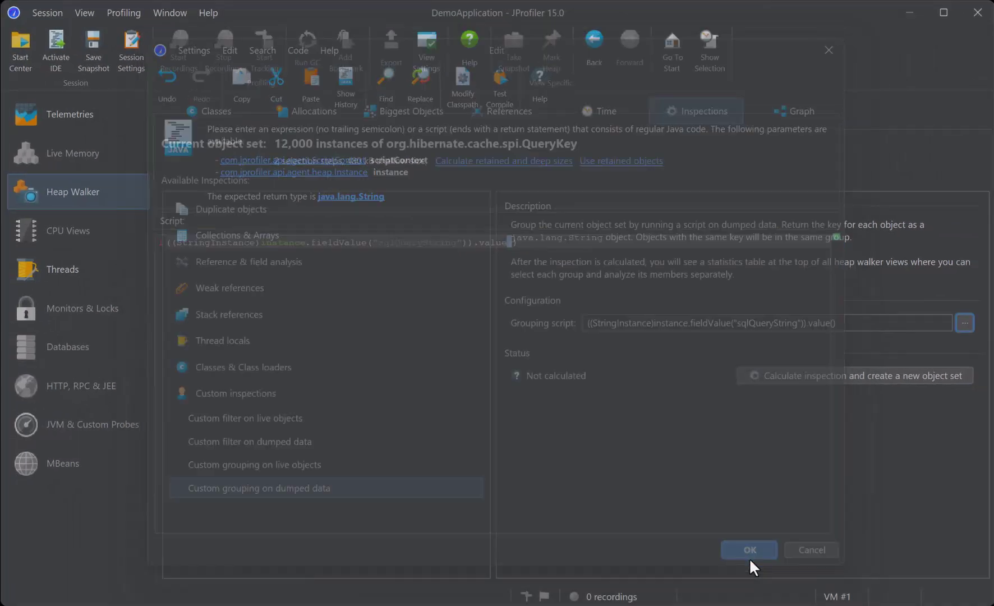
pyautogui.click(798, 375)
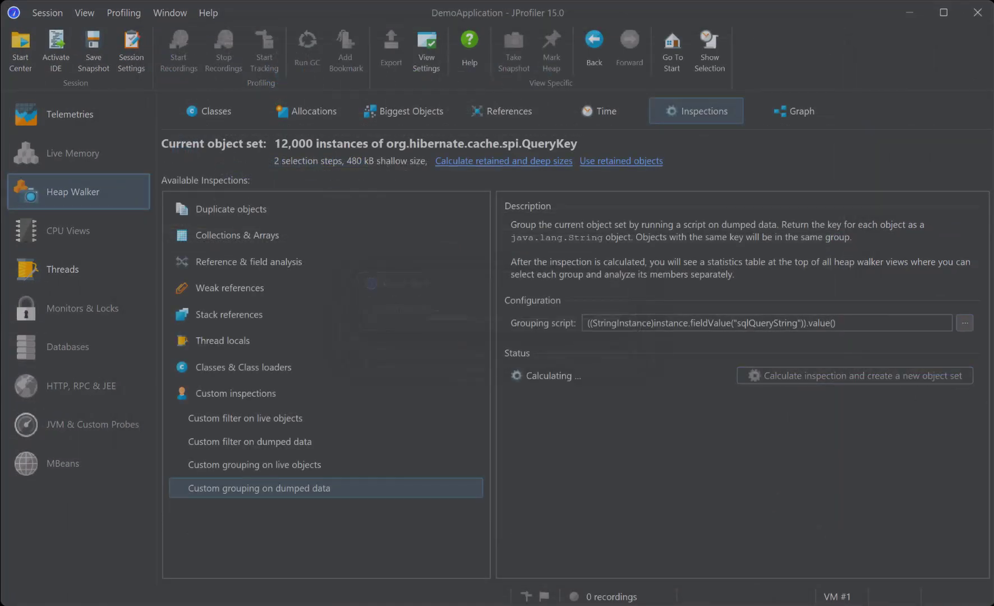
pyautogui.click(627, 433)
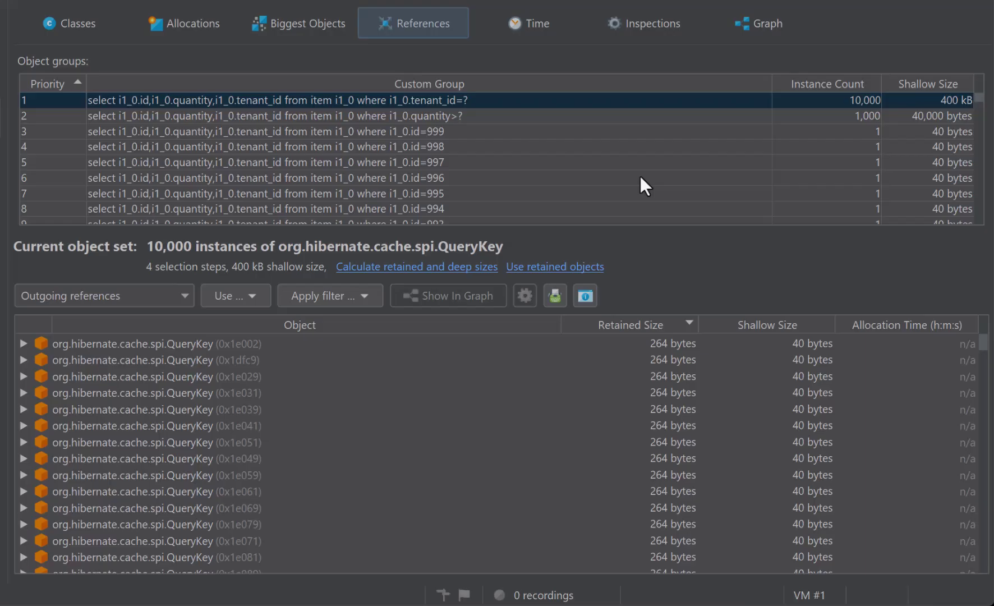
# - Show merged dominating references for the "i1_0.quantity>?" query group and select the ConcurrentHashMap$Node entry
pyautogui.click(564, 115)
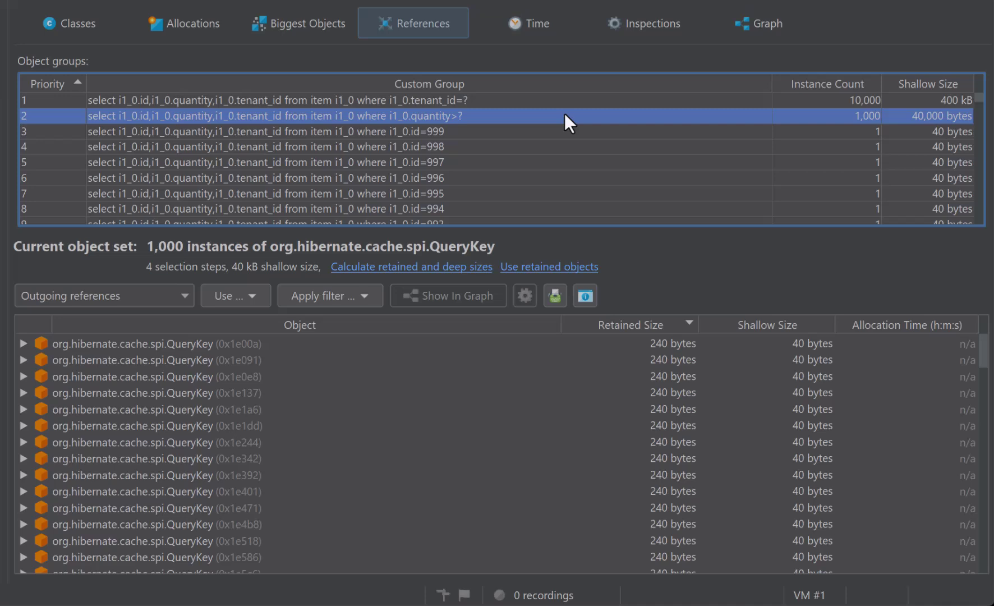
pyautogui.click(134, 297)
pyautogui.click(111, 392)
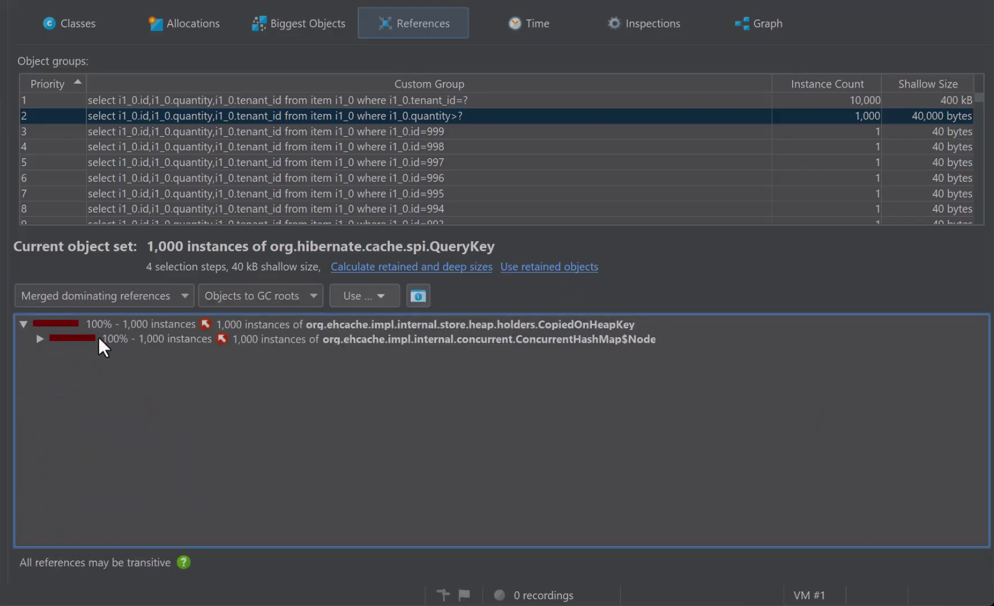
pyautogui.click(99, 343)
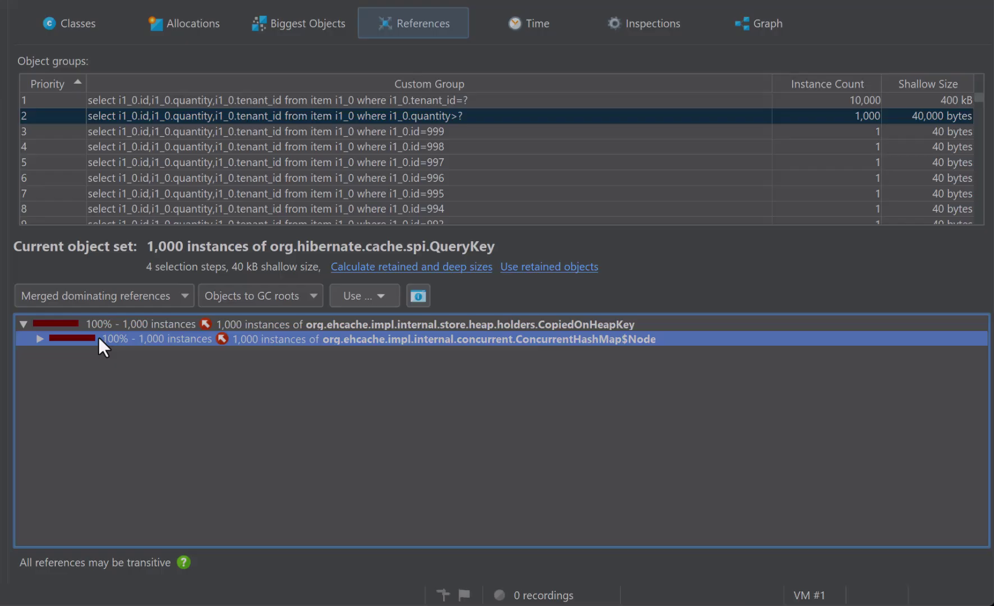
# - Create an object set from the reference holders of the selected ConcurrentHashMap$Node entry and show its outgoing references
pyautogui.rightClick(97, 339)
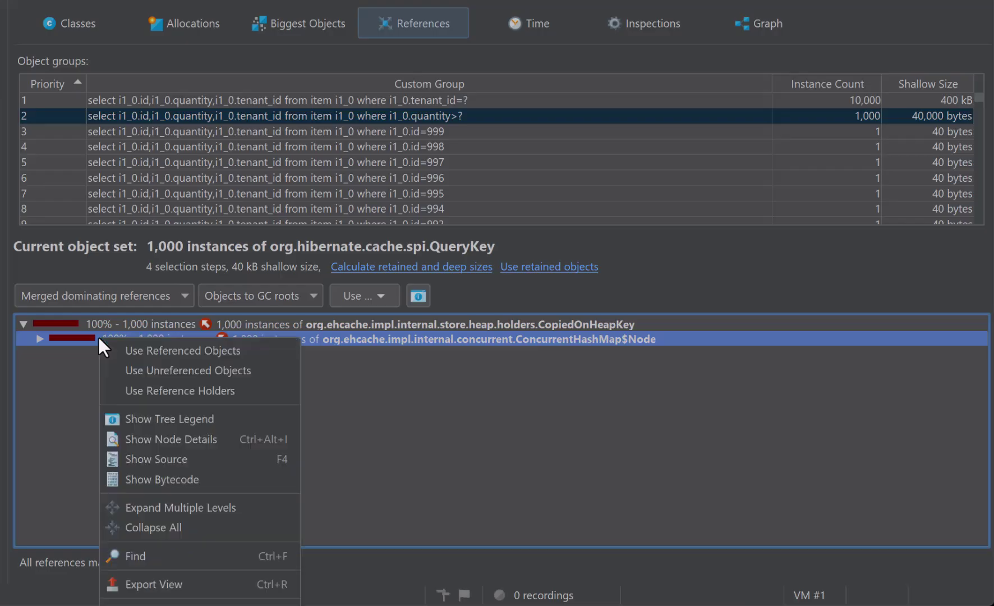
pyautogui.click(132, 389)
pyautogui.click(238, 306)
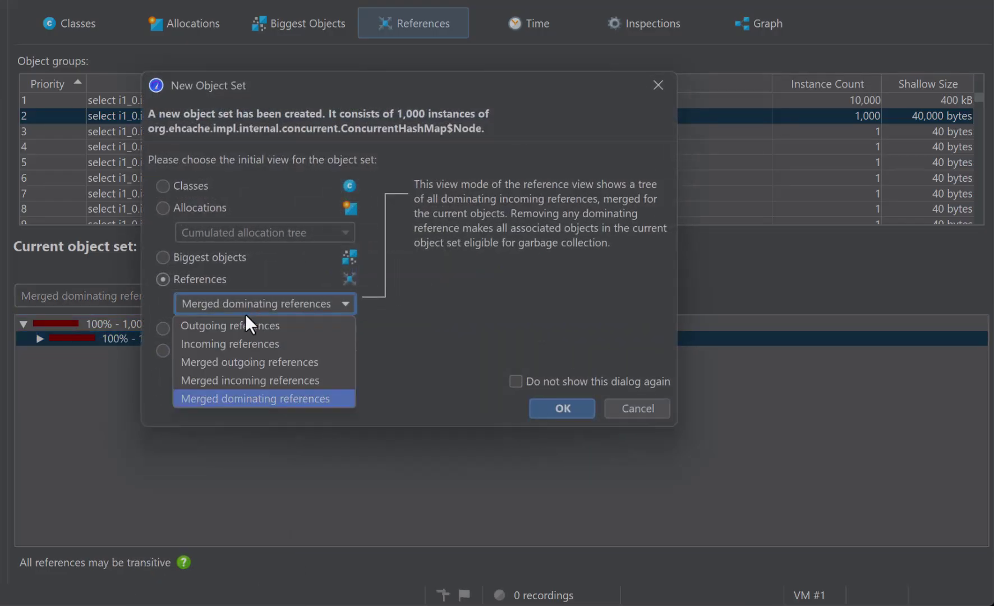
pyautogui.click(250, 325)
pyautogui.click(560, 406)
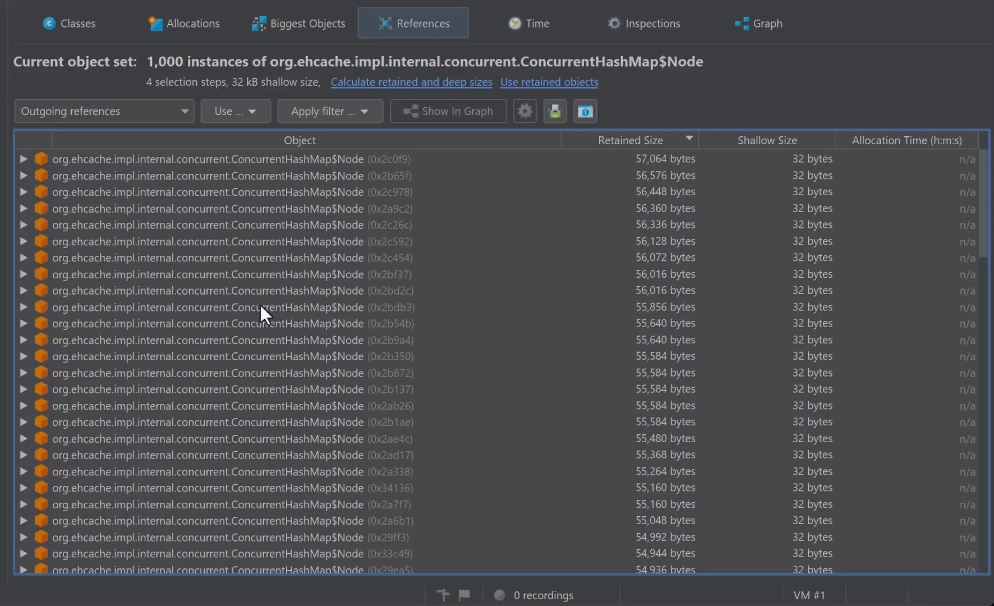
# - Expand the first ConcurrentHashMap$Node down through val to its buffer and calculate the object set's retained and deep sizes
pyautogui.click(20, 160)
pyautogui.click(39, 225)
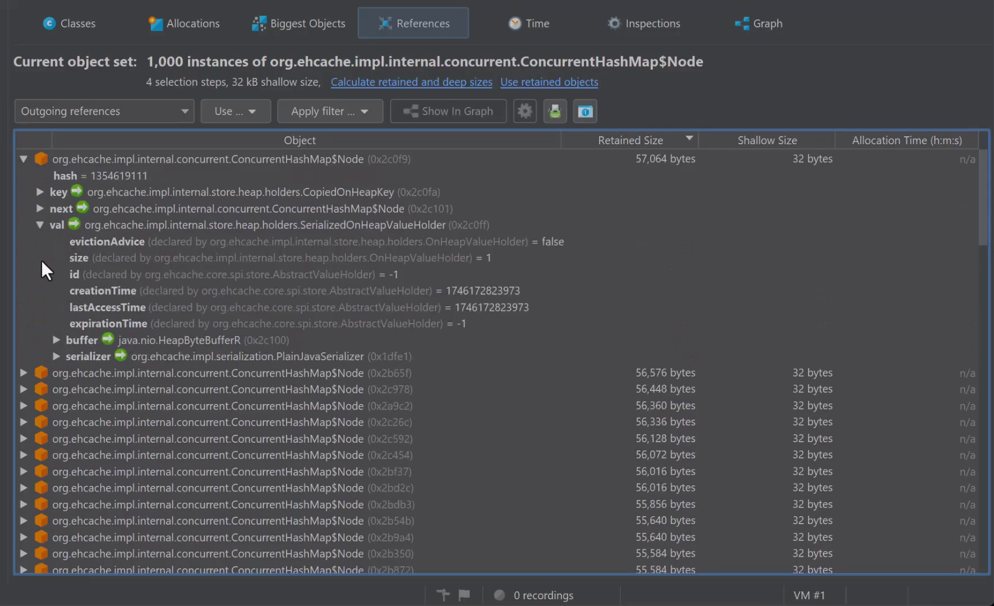
pyautogui.click(57, 339)
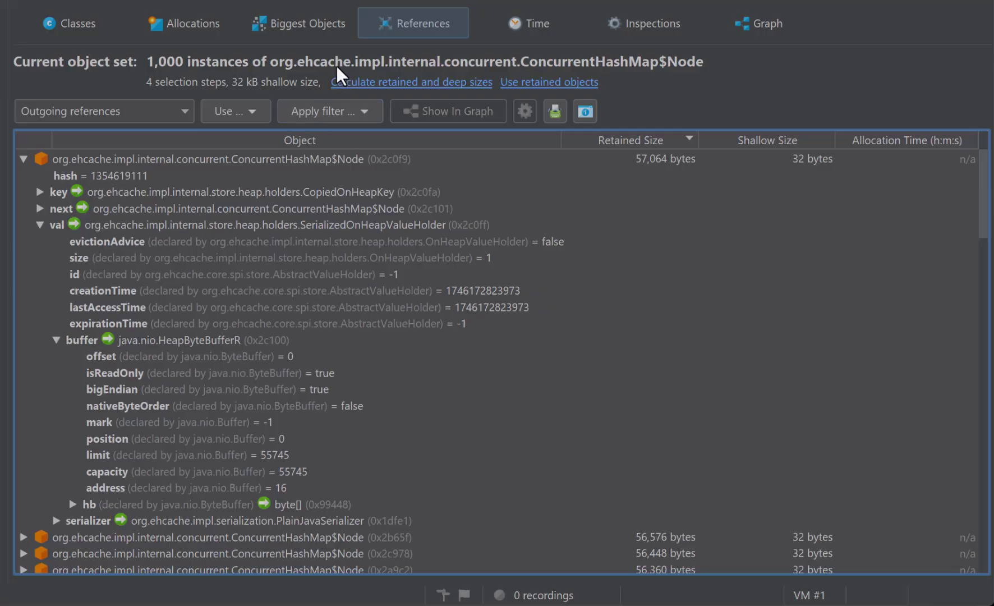
pyautogui.click(360, 81)
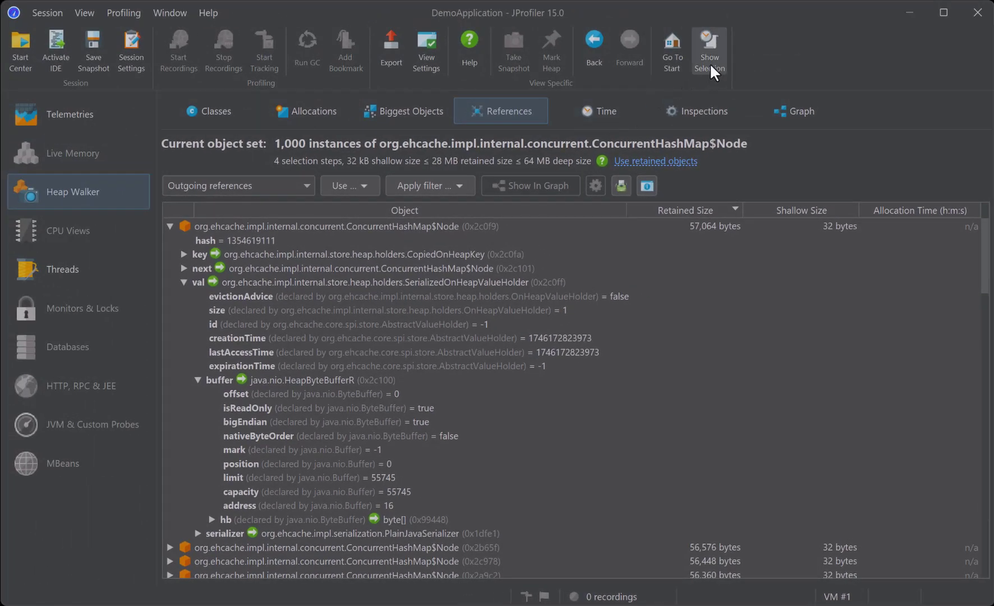
# - Return through the selection history to the 12,000 QueryKey instances' outgoing references and select the first key's sqlQueryString
pyautogui.click(710, 61)
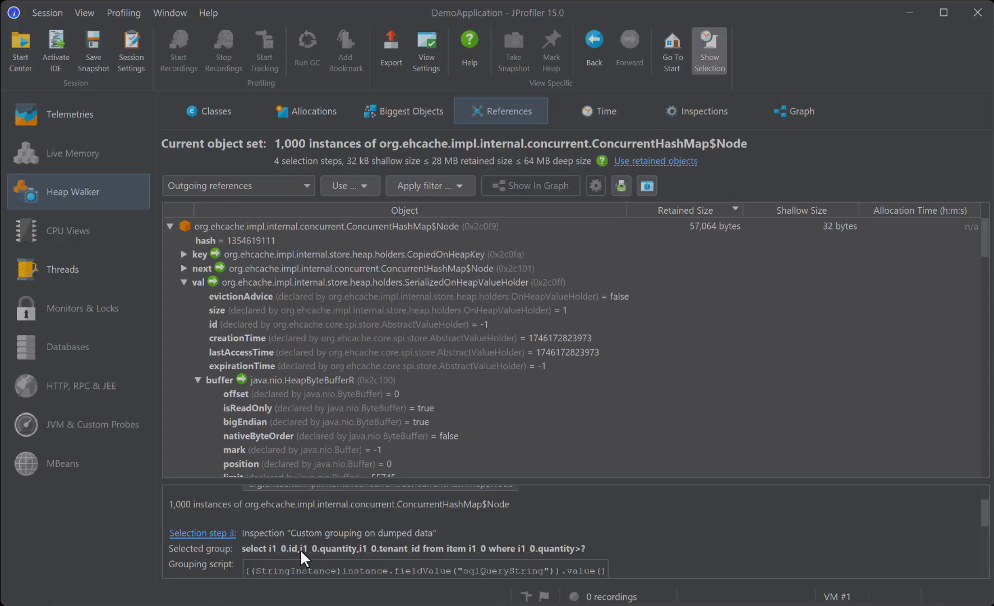
pyautogui.click(203, 533)
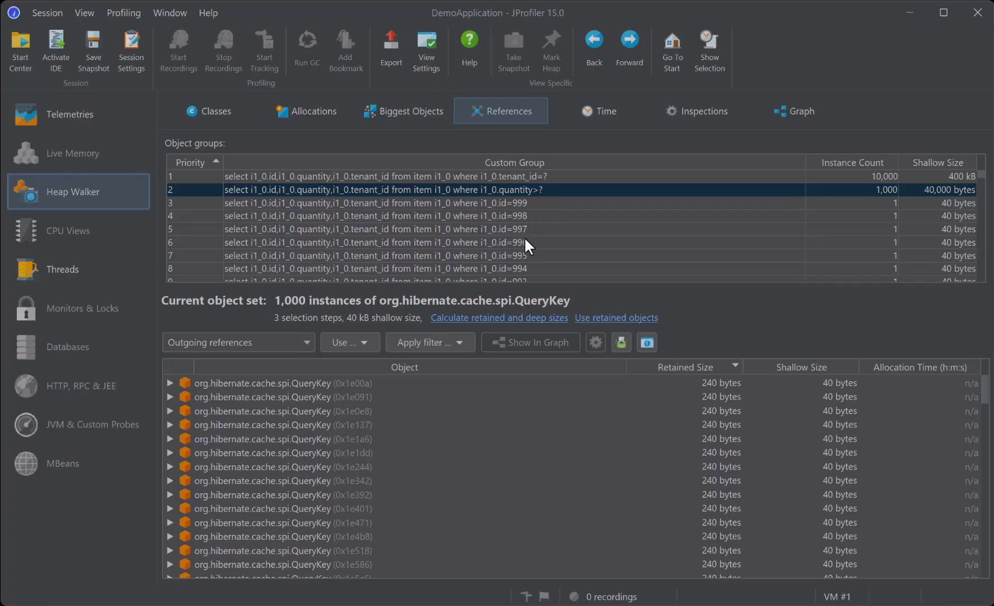
pyautogui.click(594, 42)
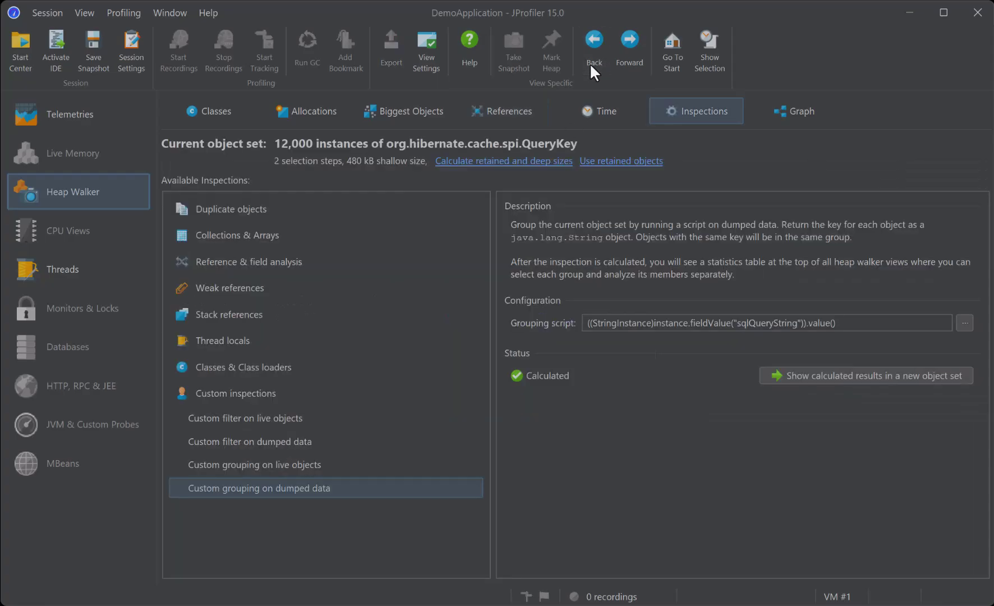
pyautogui.click(594, 42)
pyautogui.click(423, 281)
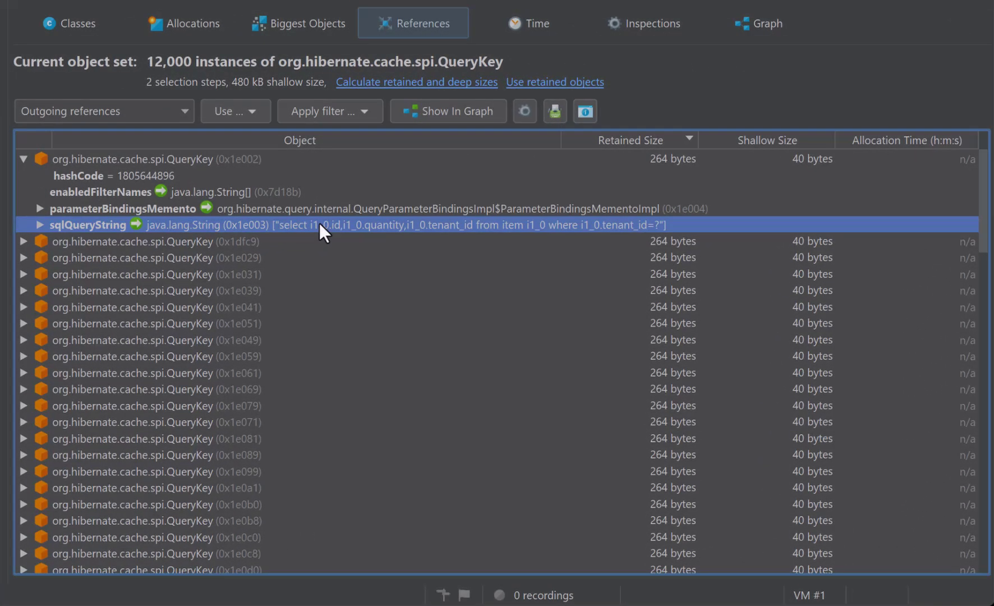
# - Filter the QueryKey instances by their sqlQueryString with the script ((StringInstance)heapObject).value().matches(".*id=\\d+") and show the new set's outgoing references
pyautogui.click(319, 111)
pyautogui.click(363, 159)
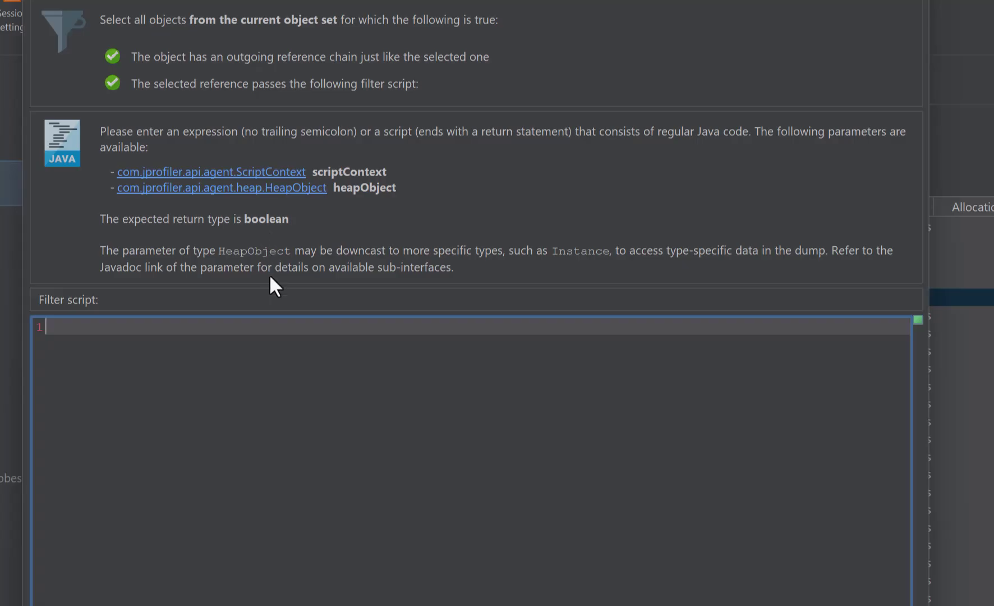
pyautogui.write('((StringInstance)heapObject).value().matches(".*id=\\\\d+")')
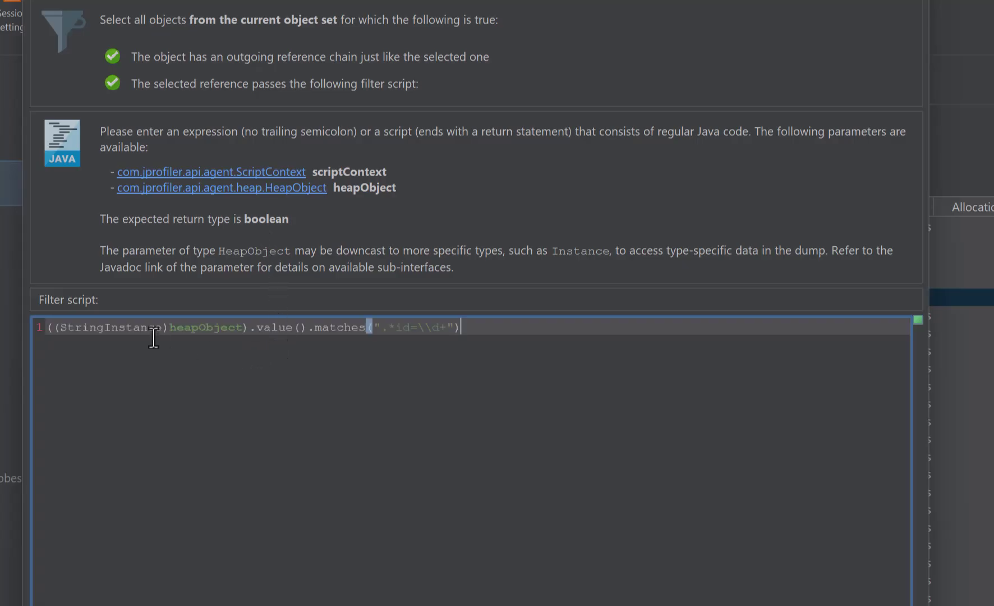
pyautogui.doubleClick(116, 328)
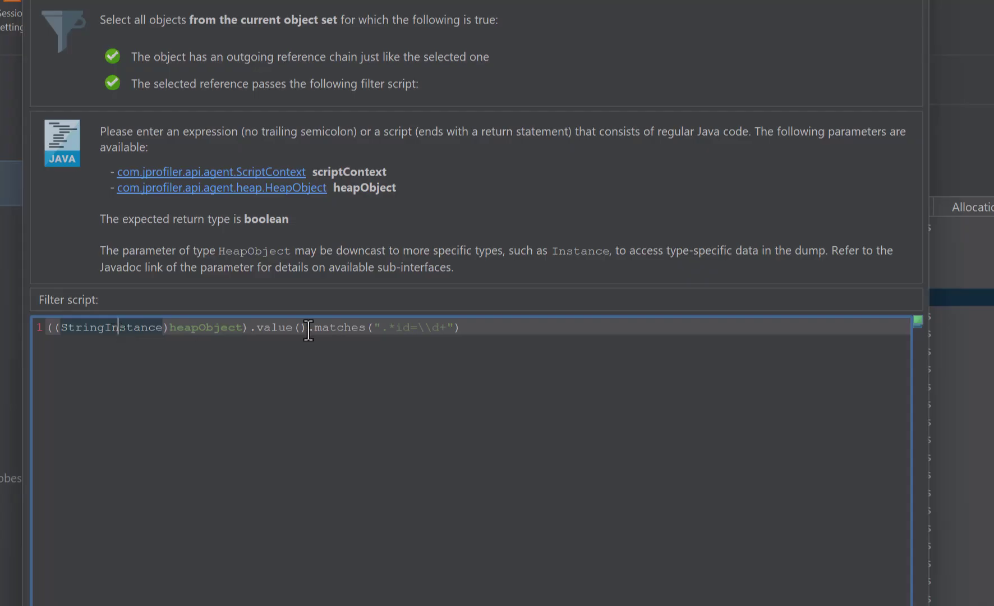
pyautogui.click(422, 331)
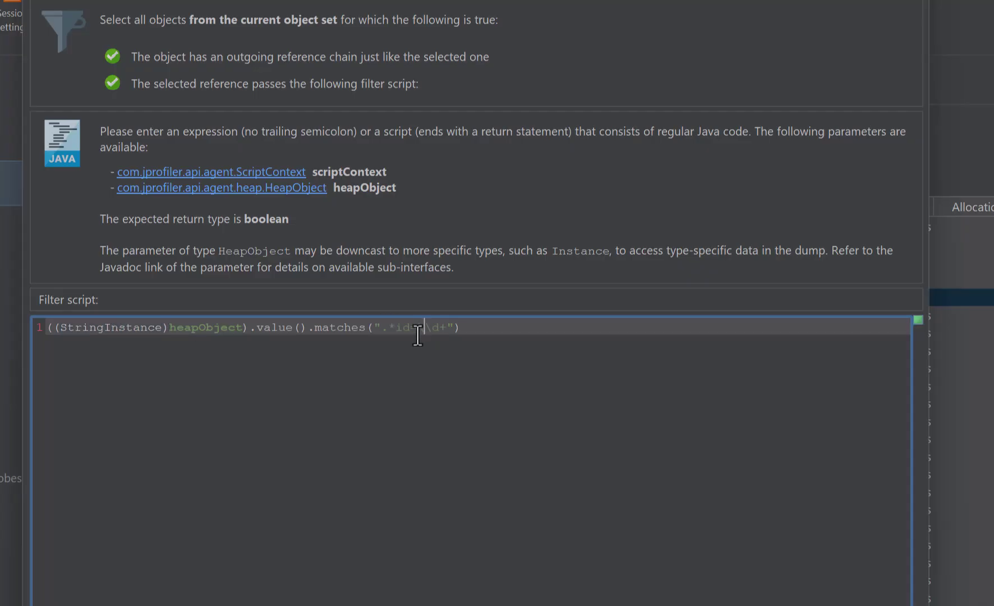
pyautogui.write('\\')
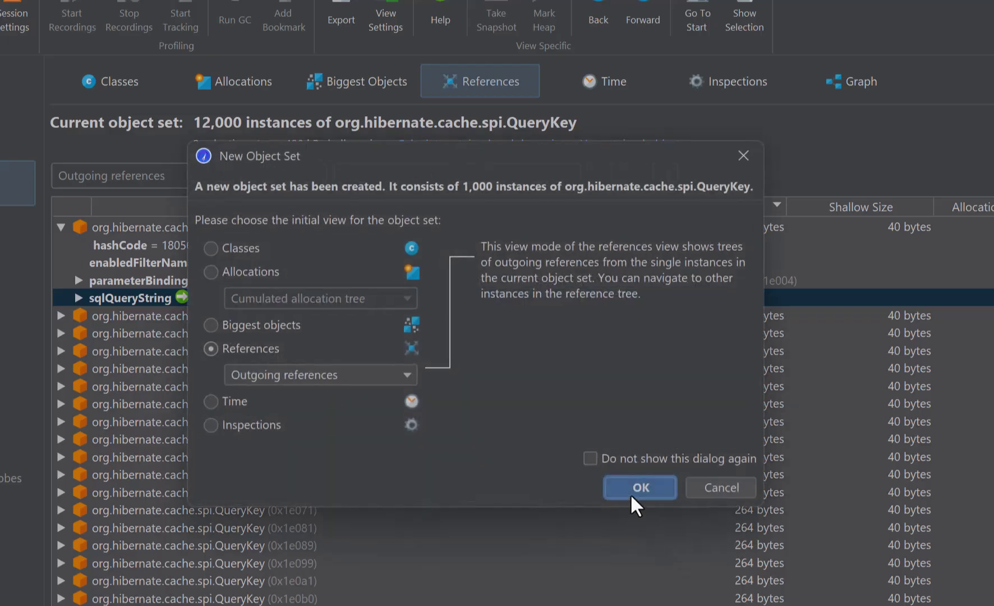
pyautogui.click(637, 548)
# - Inspect the first filtered QueryKey's sqlQueryString, show the set's merged dominating references and expand the CopiedOnHeapKey entry
pyautogui.click(61, 227)
pyautogui.click(117, 298)
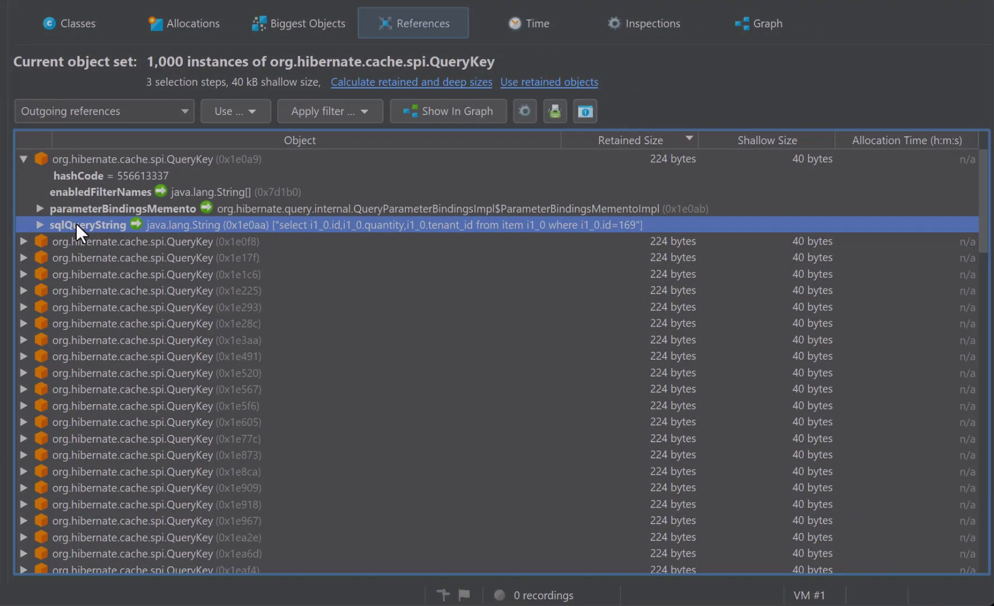
pyautogui.click(55, 119)
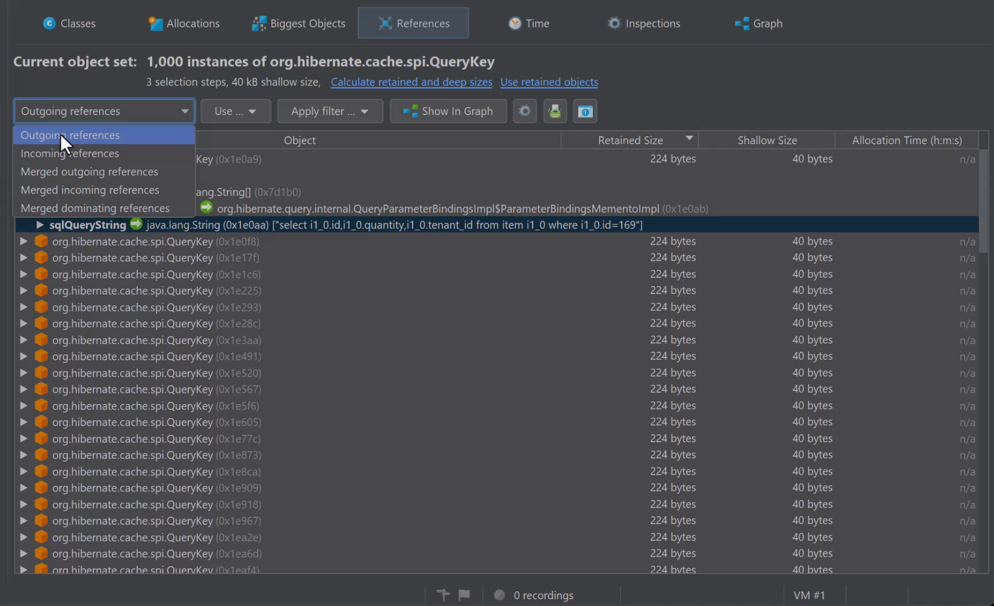
pyautogui.click(66, 202)
pyautogui.click(23, 139)
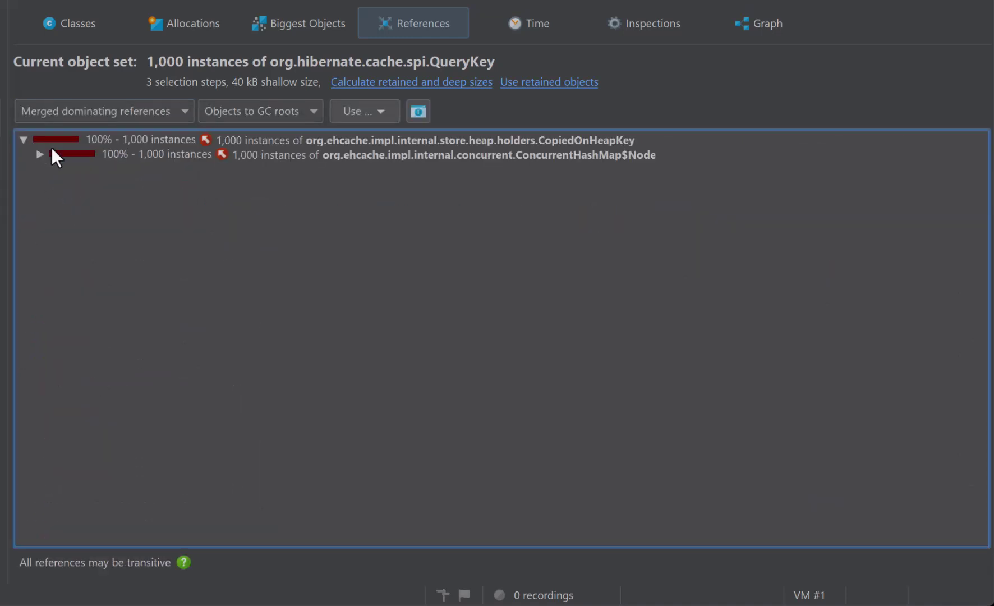
# - Create an object set from the ConcurrentHashMap$Node reference holders with outgoing references and calculate its retained and deep sizes
pyautogui.click(102, 157)
pyautogui.rightClick(102, 158)
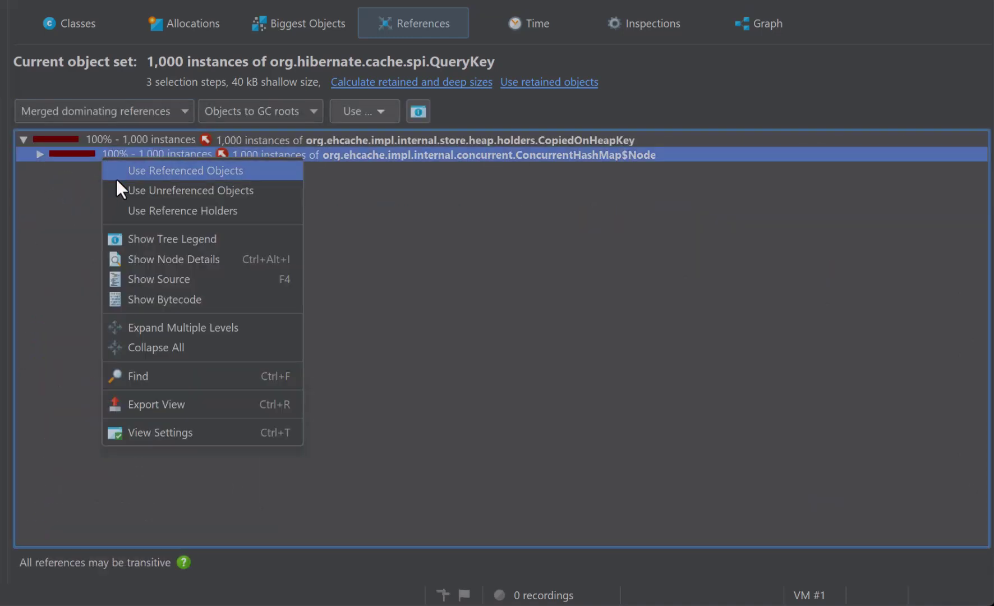
pyautogui.click(121, 212)
pyautogui.click(242, 303)
pyautogui.click(303, 327)
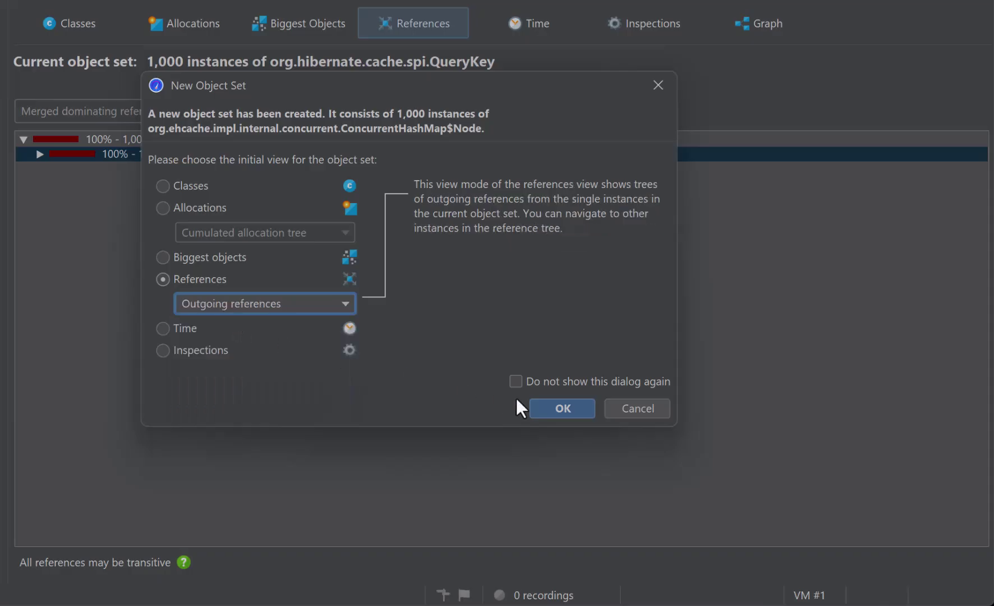
pyautogui.click(561, 408)
pyautogui.click(386, 84)
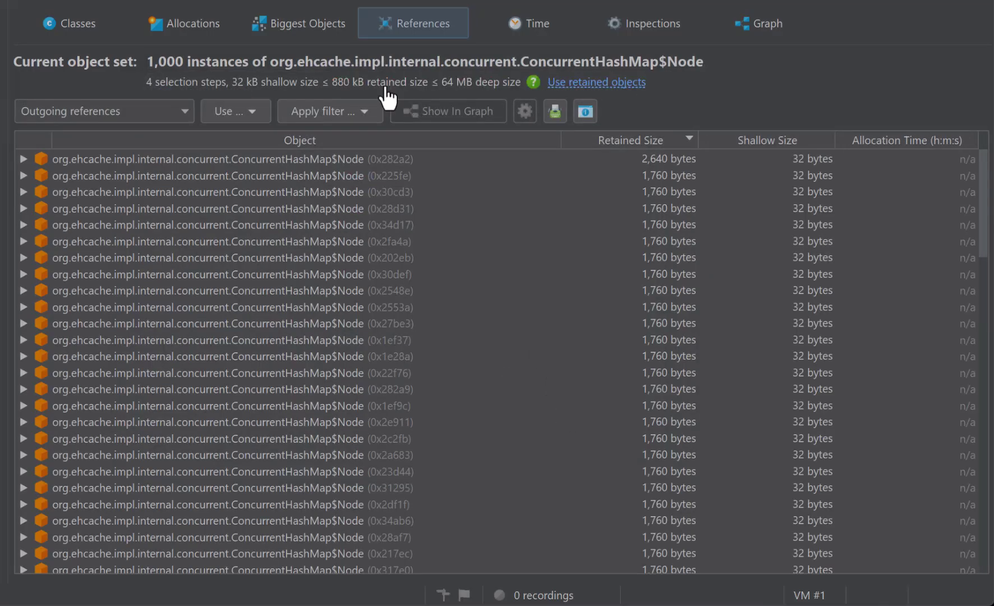